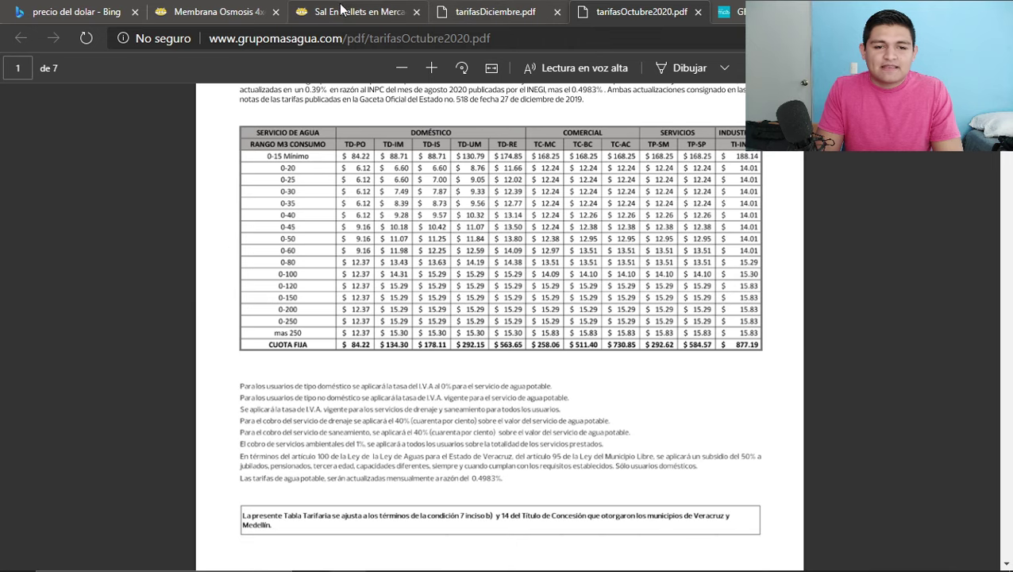
Switch to the Mercado Libre results for "sal en pellets" and compare the listed salt prices and bag sizes.
{"action": "left_click", "coordinate": [336, 11]}
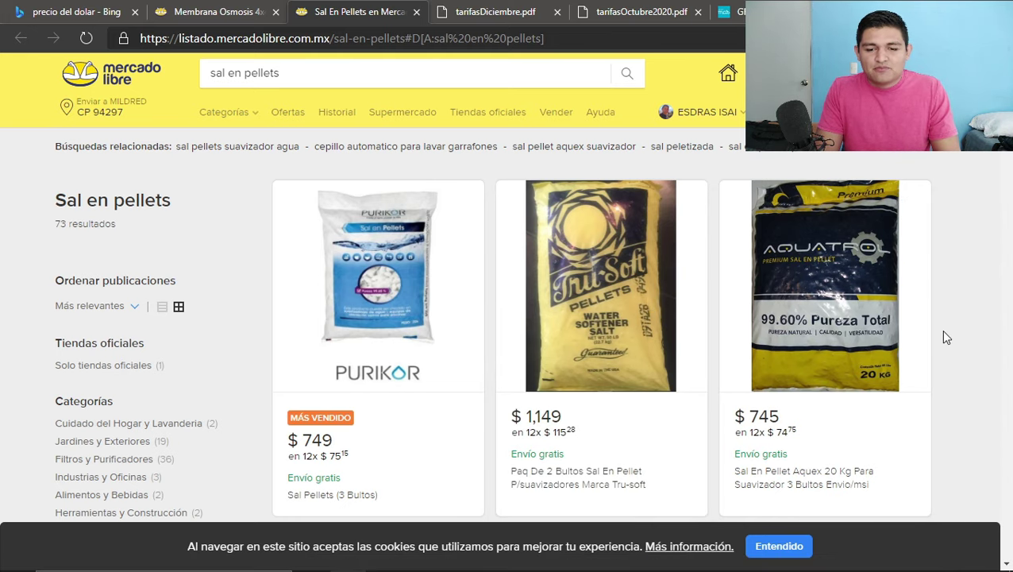
{"action": "scroll", "coordinate": [972, 351], "scroll_direction": "down", "scroll_amount": 6}
{"action": "scroll", "coordinate": [978, 359], "scroll_direction": "down", "scroll_amount": 10}
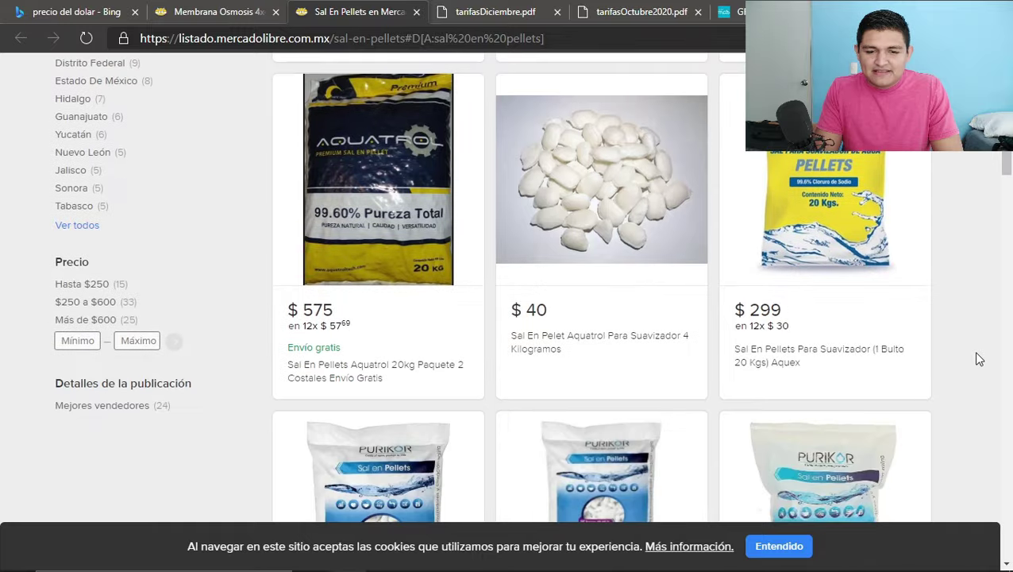
{"action": "scroll", "coordinate": [979, 359], "scroll_direction": "down", "scroll_amount": 5}
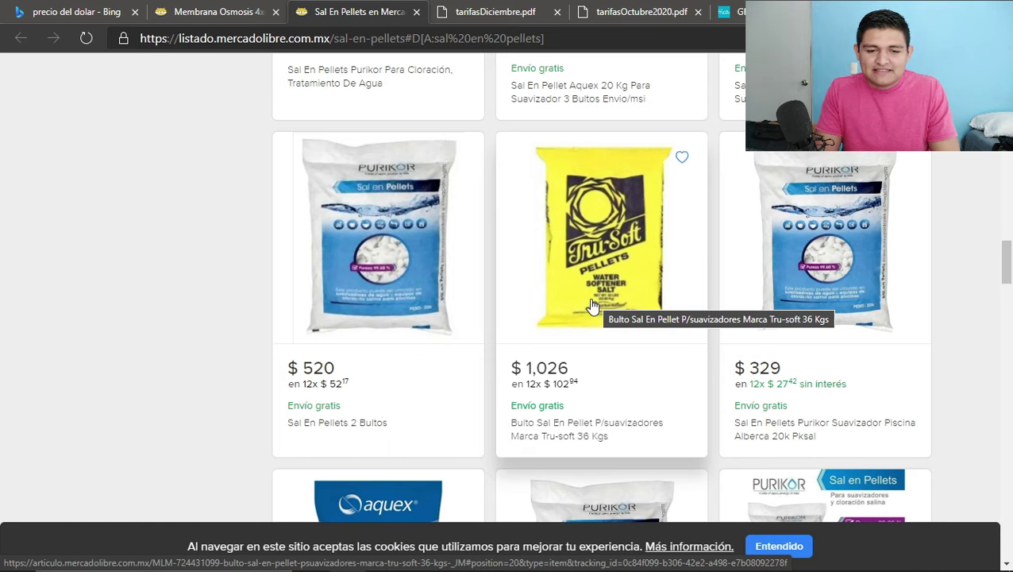
Switch to the Excel expense table and review the pellet salt's cost and periodicity, plus the zeolite and reverse osmosis cartridge costs.
{"action": "key", "text": "alt+Tab"}
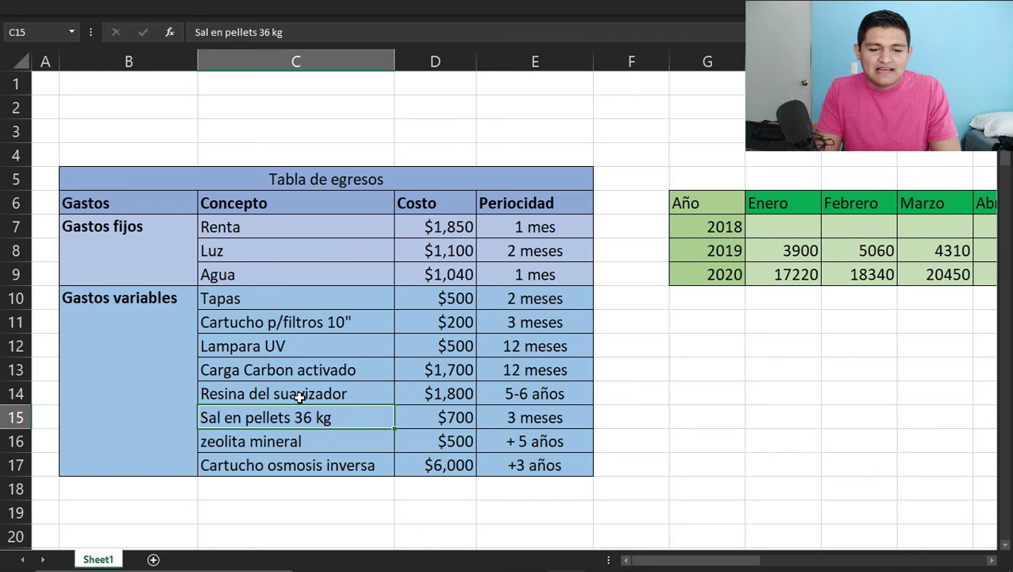
{"action": "left_click", "coordinate": [526, 409]}
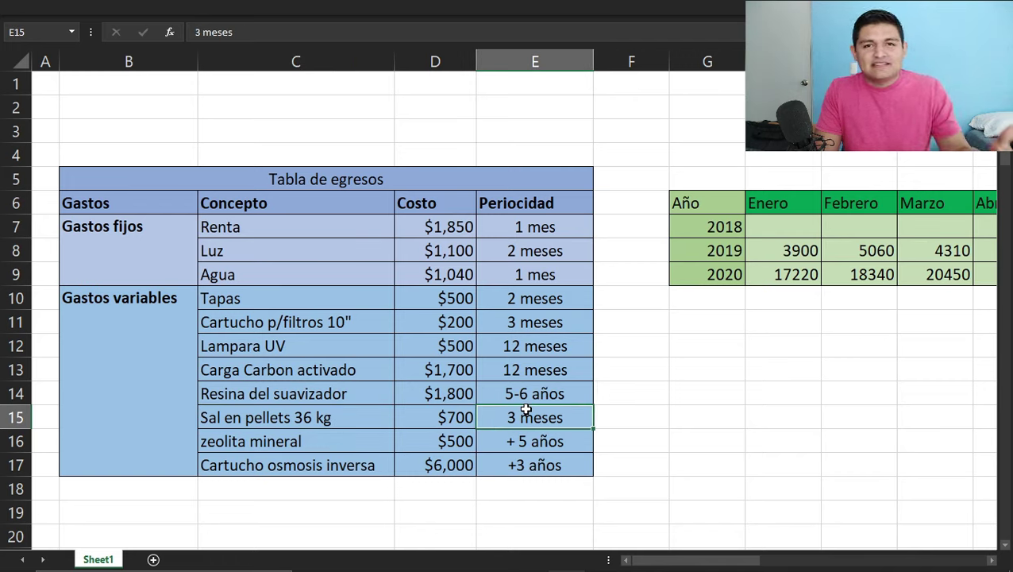
{"action": "left_click", "coordinate": [310, 418]}
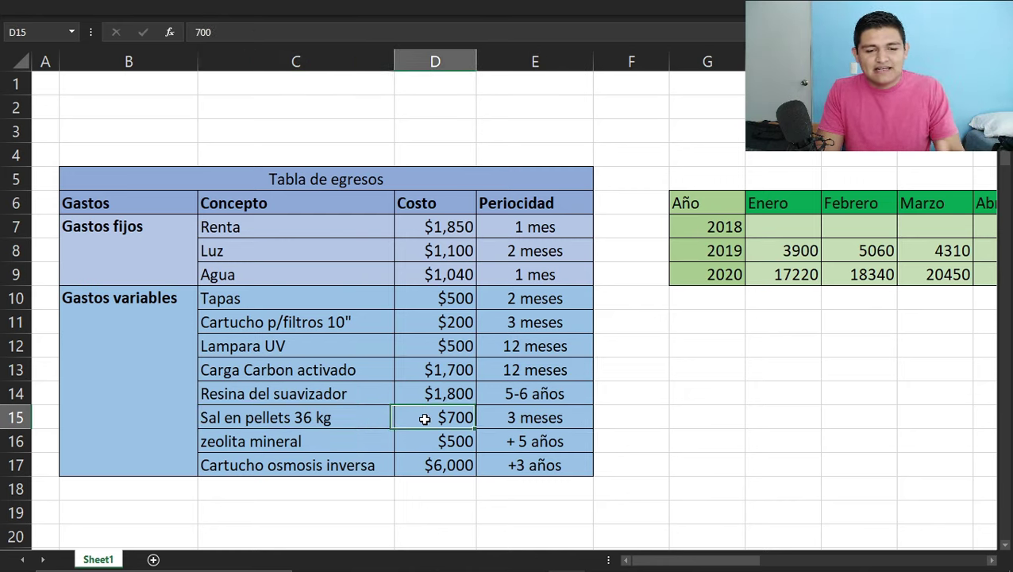
{"action": "left_click", "coordinate": [424, 418]}
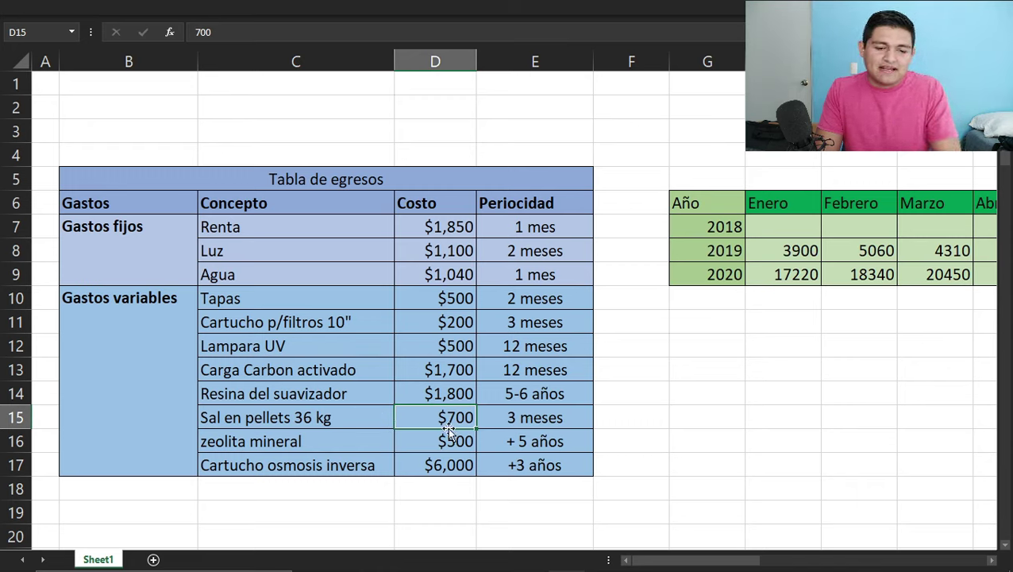
{"action": "left_click", "coordinate": [425, 447]}
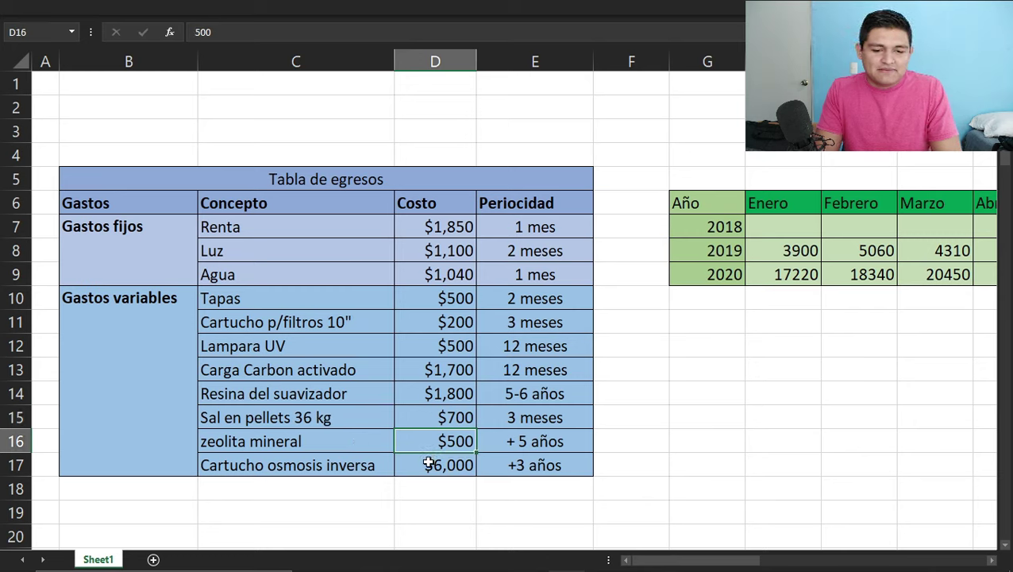
{"action": "left_click", "coordinate": [441, 468]}
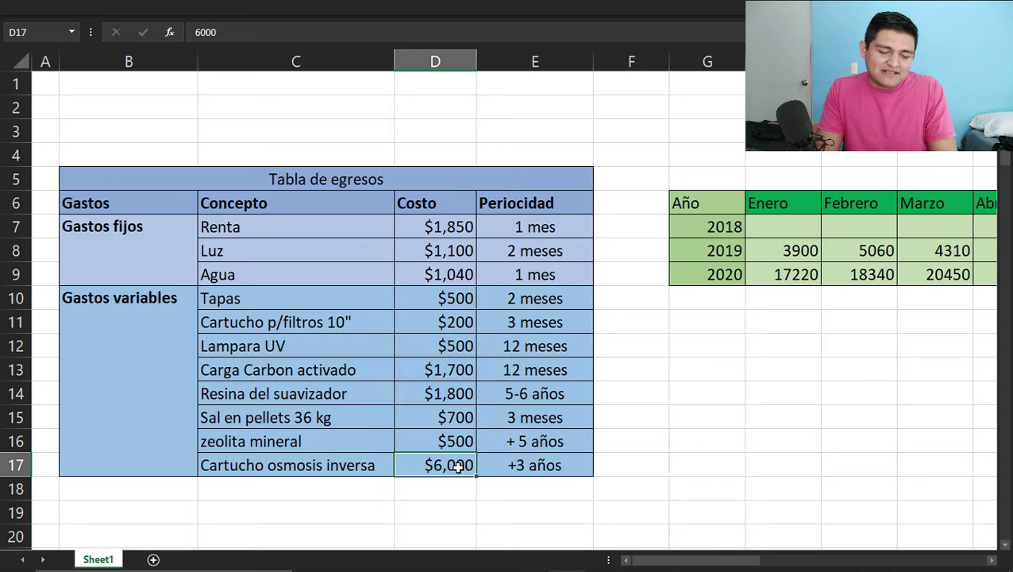
{"action": "key", "text": "alt+Tab"}
{"action": "key", "text": "alt+Tab"}
{"action": "key", "text": "alt+Tab"}
{"action": "key", "text": "Tab"}
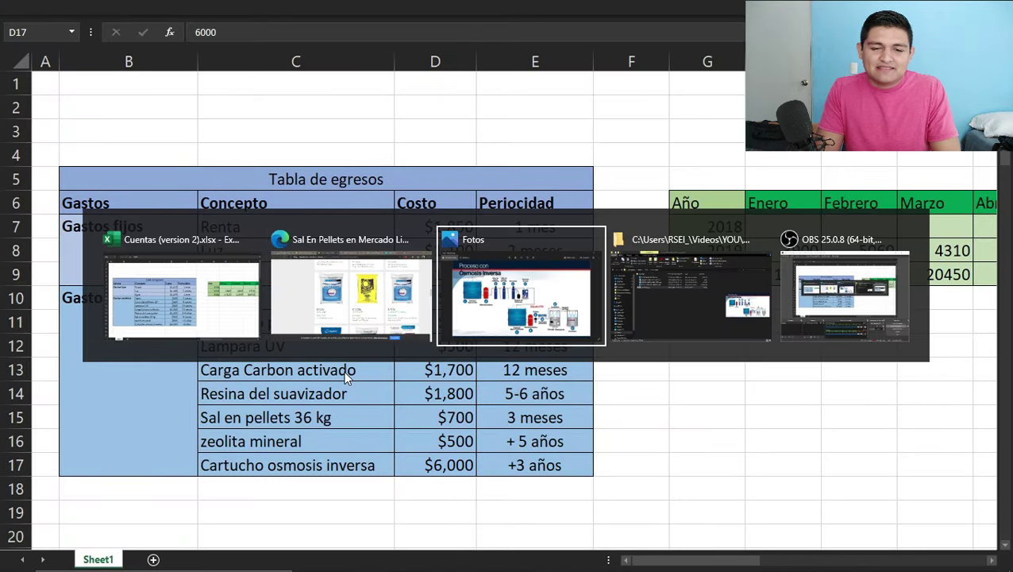
{"action": "key", "text": "alt+Tab"}
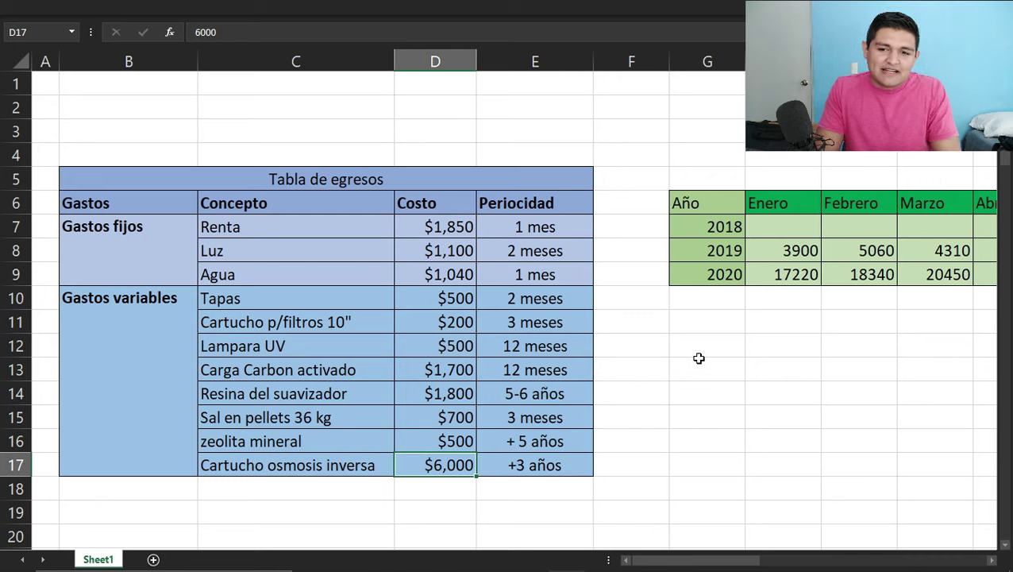
Examine the layout of the monthly income table and its year rows 2018, 2019 and 2020.
{"action": "scroll", "coordinate": [699, 358], "scroll_direction": "right", "scroll_amount": 5}
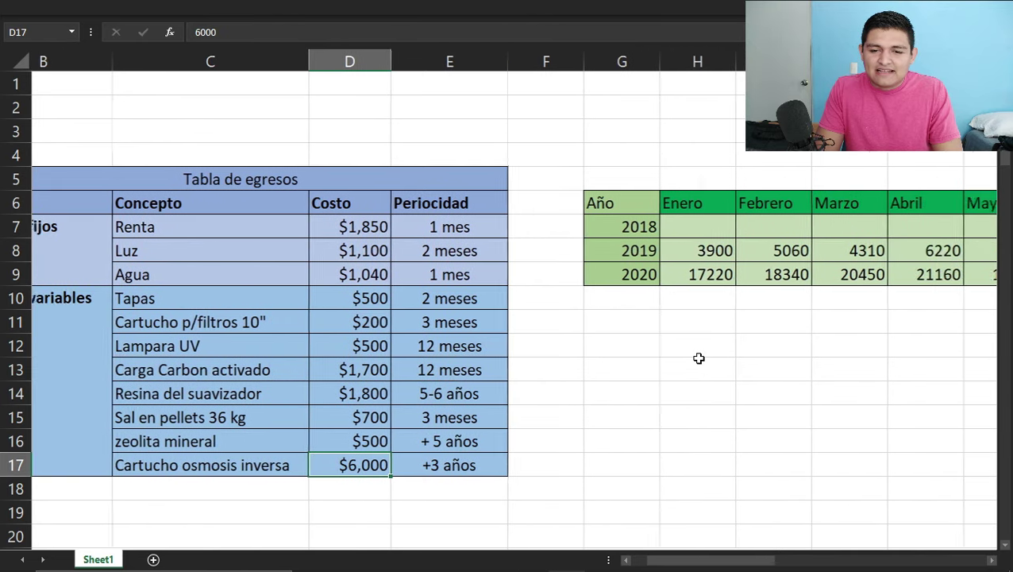
{"action": "scroll", "coordinate": [699, 358], "scroll_direction": "right", "scroll_amount": 4}
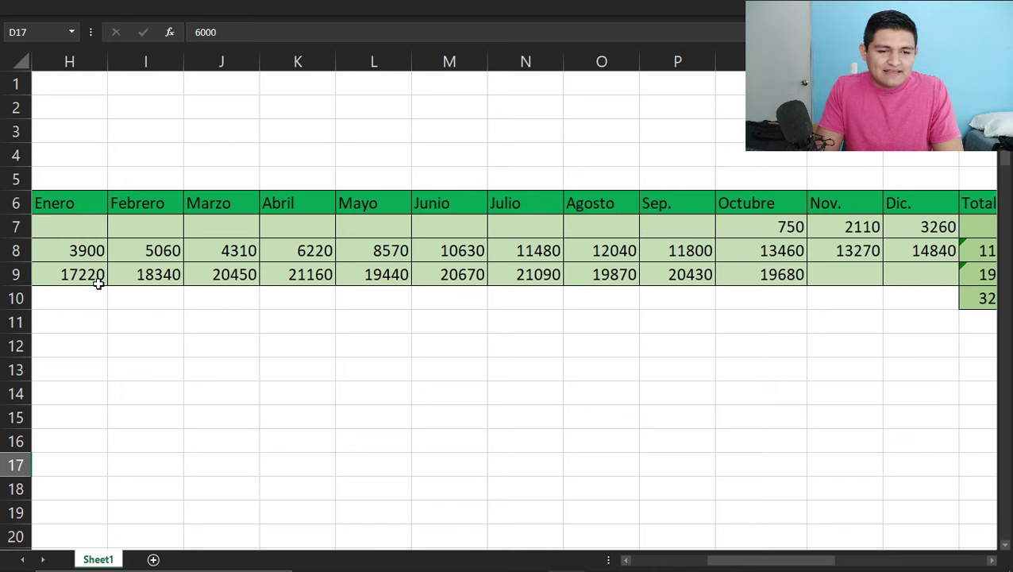
{"action": "scroll", "coordinate": [96, 279], "scroll_direction": "left", "scroll_amount": 1}
{"action": "left_click", "coordinate": [70, 226]}
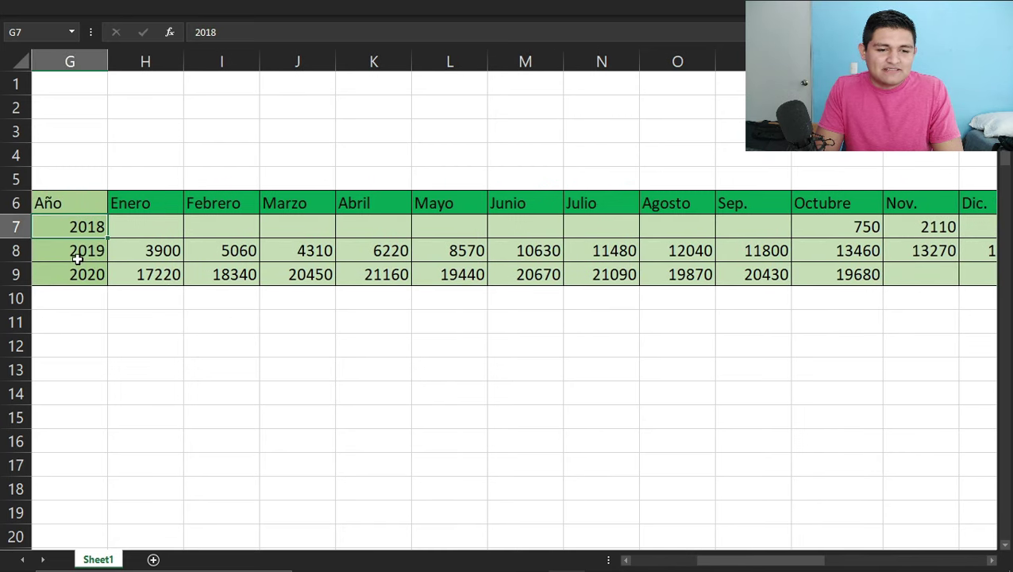
{"action": "left_click", "coordinate": [82, 253]}
{"action": "left_click", "coordinate": [77, 273]}
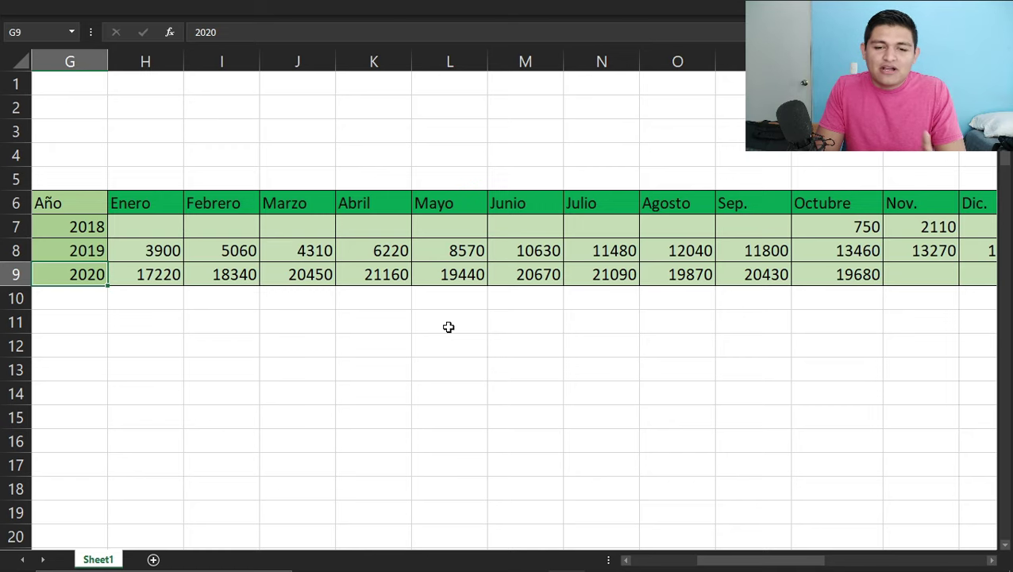
Review the 2018 income entries for October, November and December.
{"action": "scroll", "coordinate": [449, 327], "scroll_direction": "right", "scroll_amount": 1}
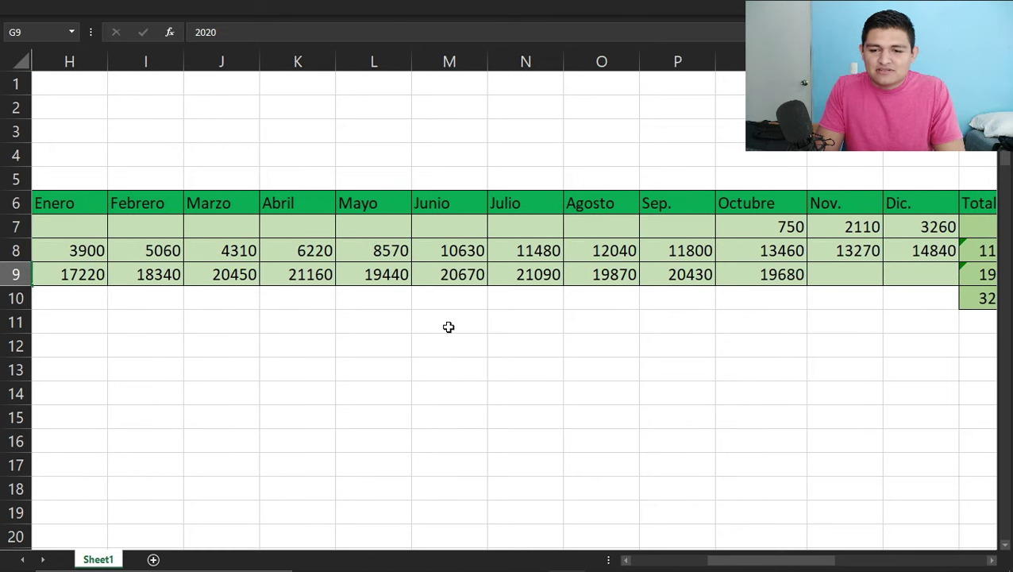
{"action": "left_click", "coordinate": [742, 203]}
{"action": "left_click", "coordinate": [759, 227]}
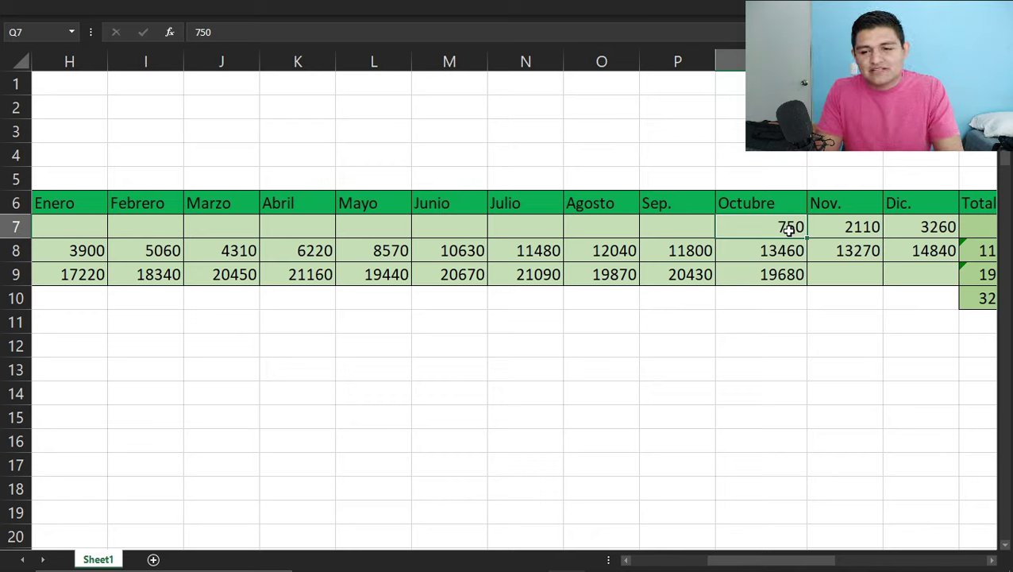
{"action": "left_click", "coordinate": [842, 229]}
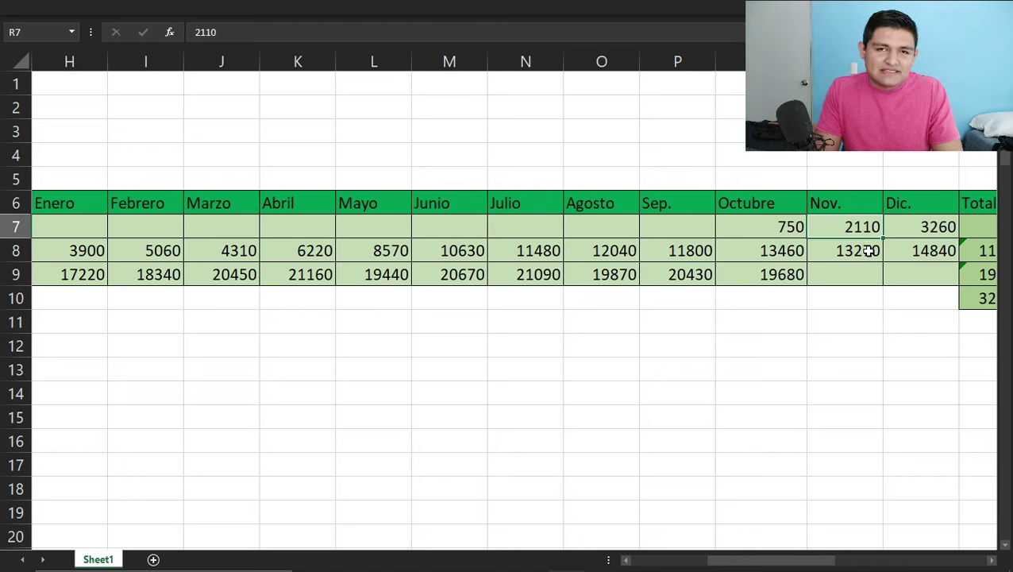
{"action": "left_click", "coordinate": [926, 234]}
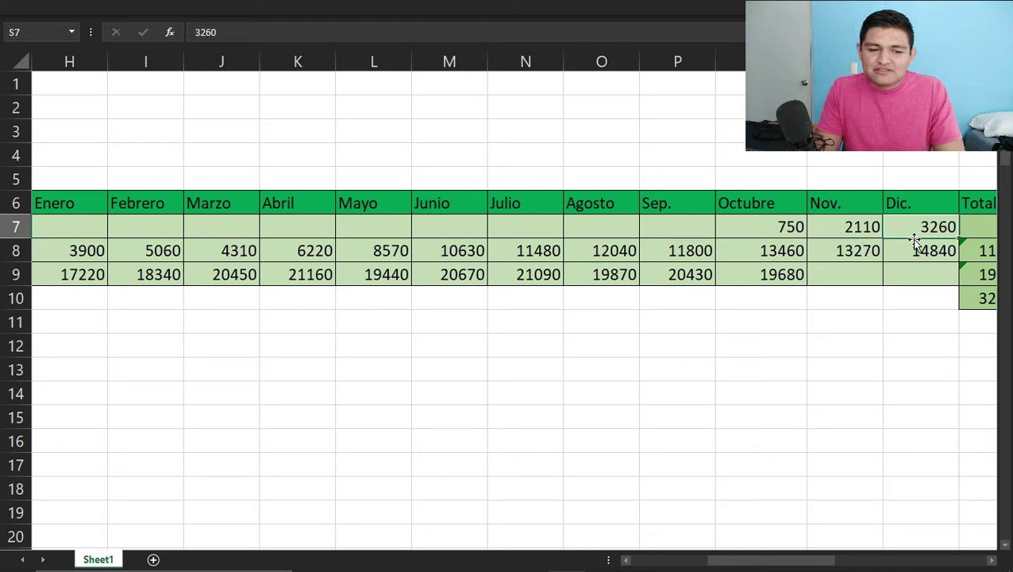
Go through the 2019 income month by month from January to November and compare the amounts.
{"action": "left_click", "coordinate": [64, 250]}
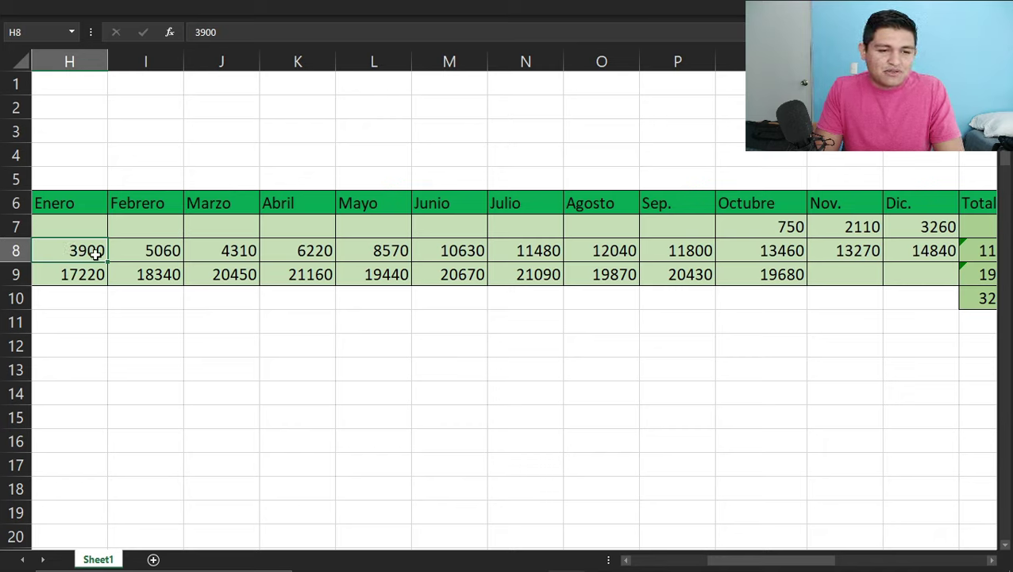
{"action": "left_click", "coordinate": [147, 253]}
{"action": "left_click", "coordinate": [221, 252]}
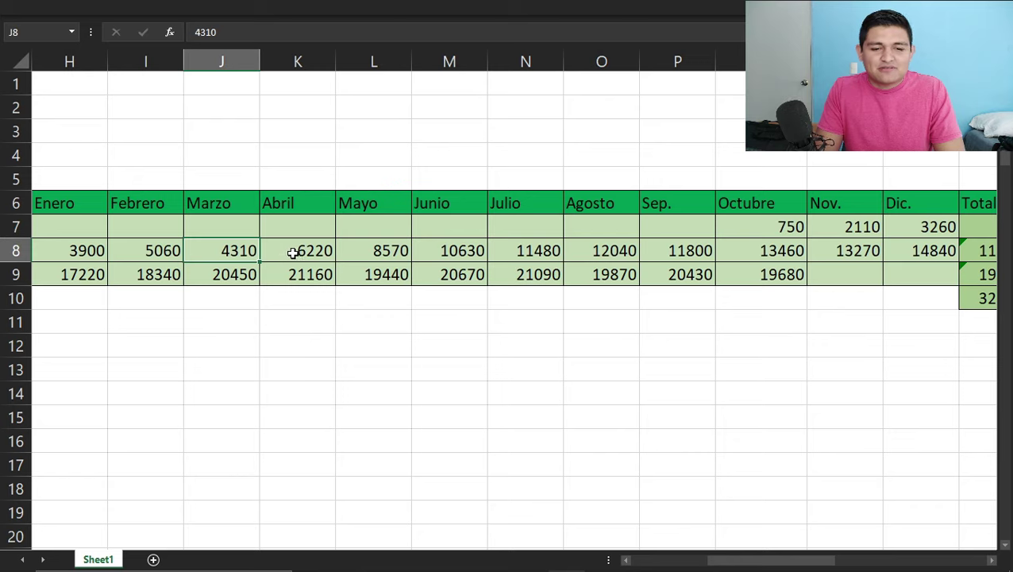
{"action": "left_click", "coordinate": [297, 253]}
{"action": "left_click", "coordinate": [375, 252]}
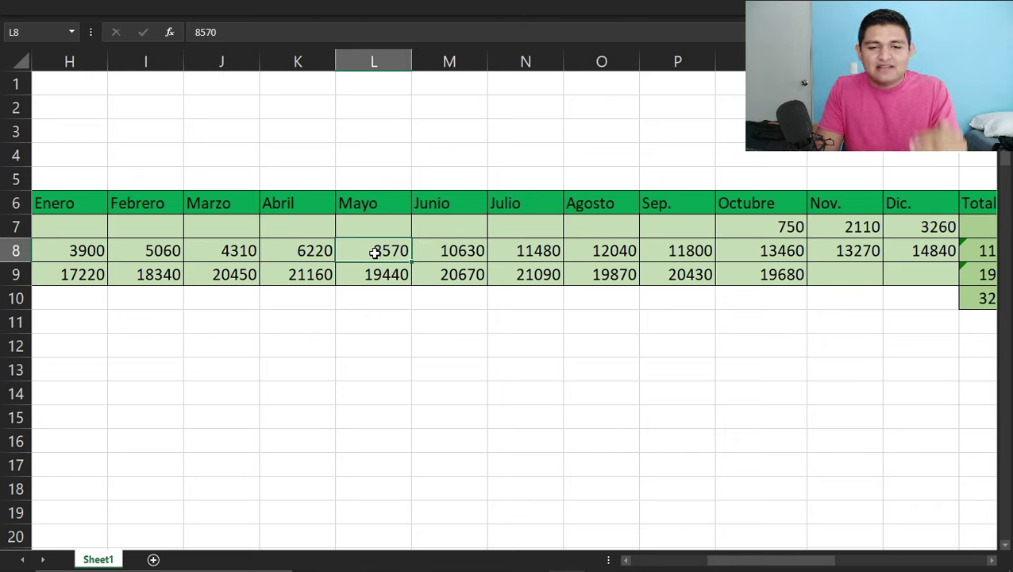
{"action": "left_click", "coordinate": [449, 252]}
{"action": "left_click", "coordinate": [515, 255]}
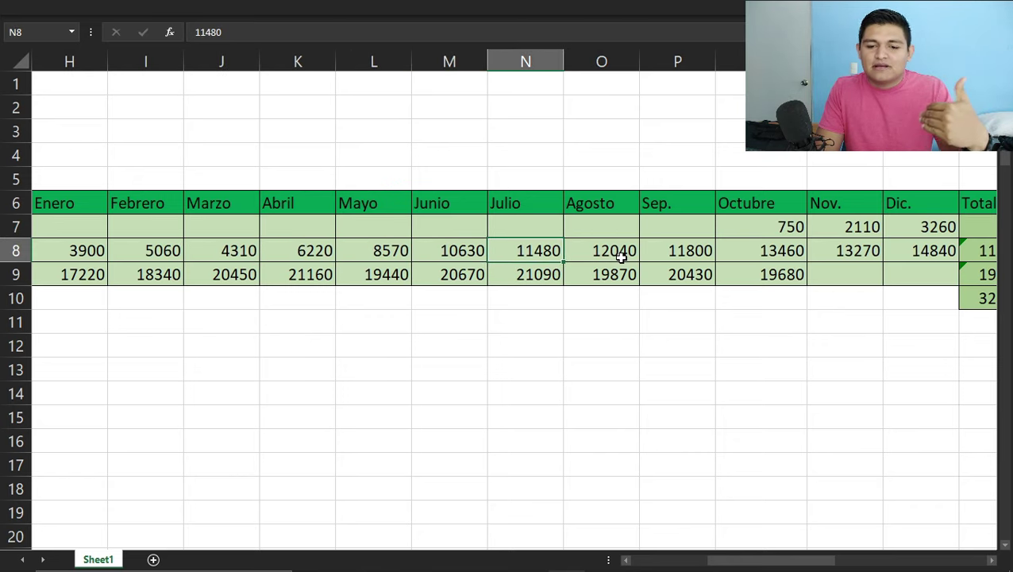
{"action": "left_click", "coordinate": [619, 254]}
{"action": "left_click", "coordinate": [672, 253]}
{"action": "left_click", "coordinate": [755, 251]}
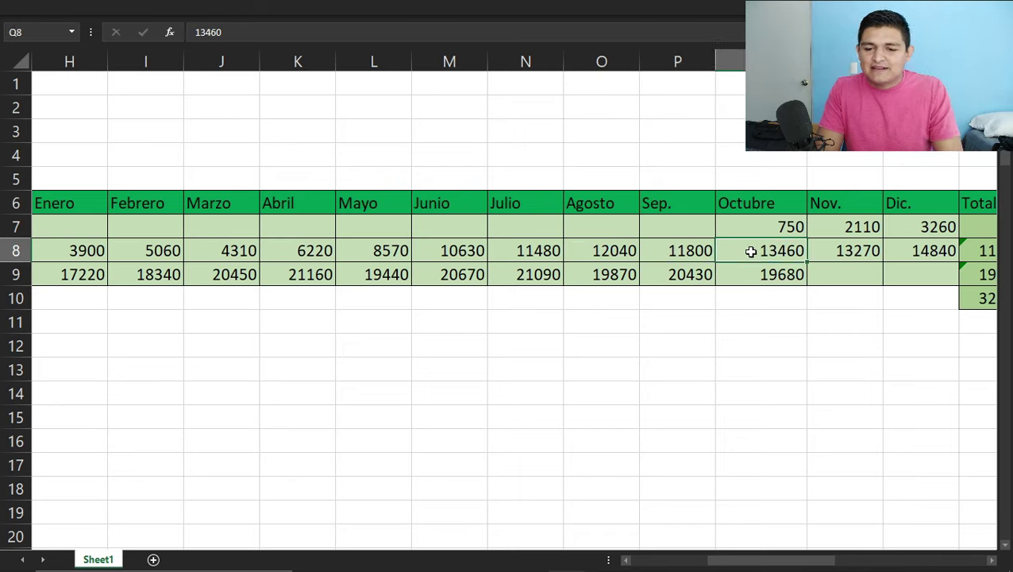
{"action": "left_click", "coordinate": [846, 251]}
{"action": "left_click", "coordinate": [226, 252], "text": "shift"}
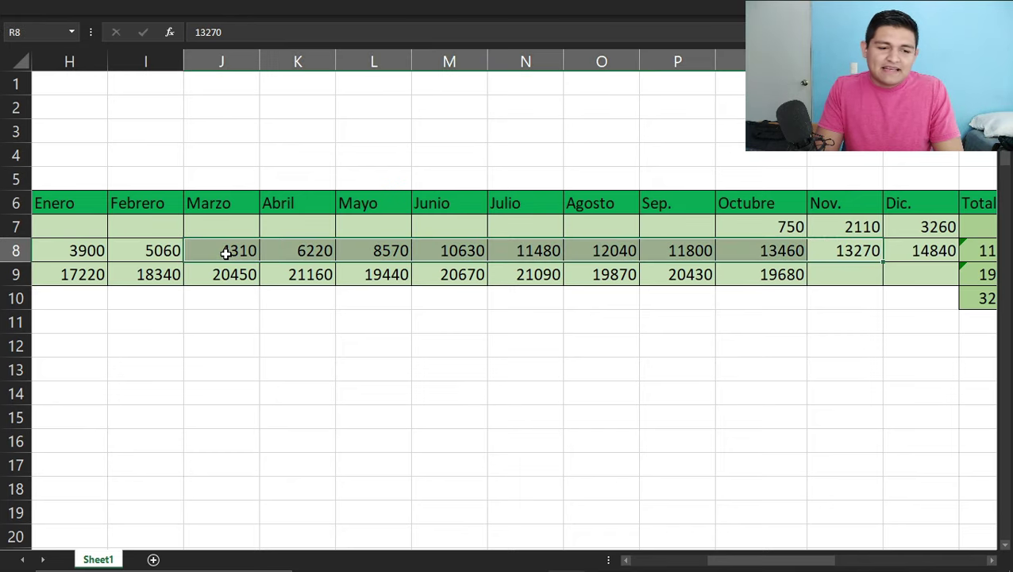
Review the 2020 income entries for January, February, March and July.
{"action": "left_click", "coordinate": [110, 269]}
{"action": "left_click", "coordinate": [72, 274]}
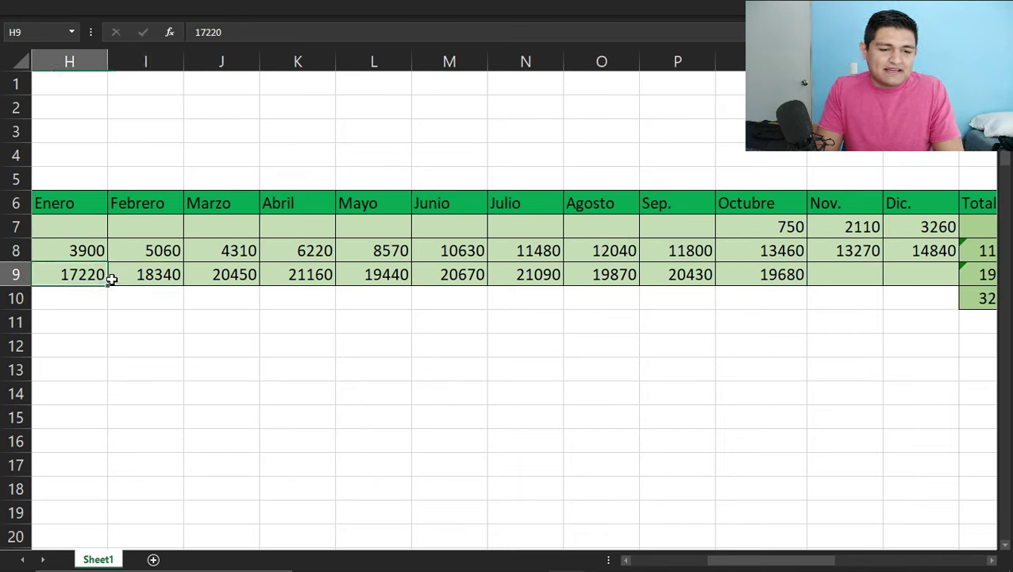
{"action": "left_click", "coordinate": [154, 275]}
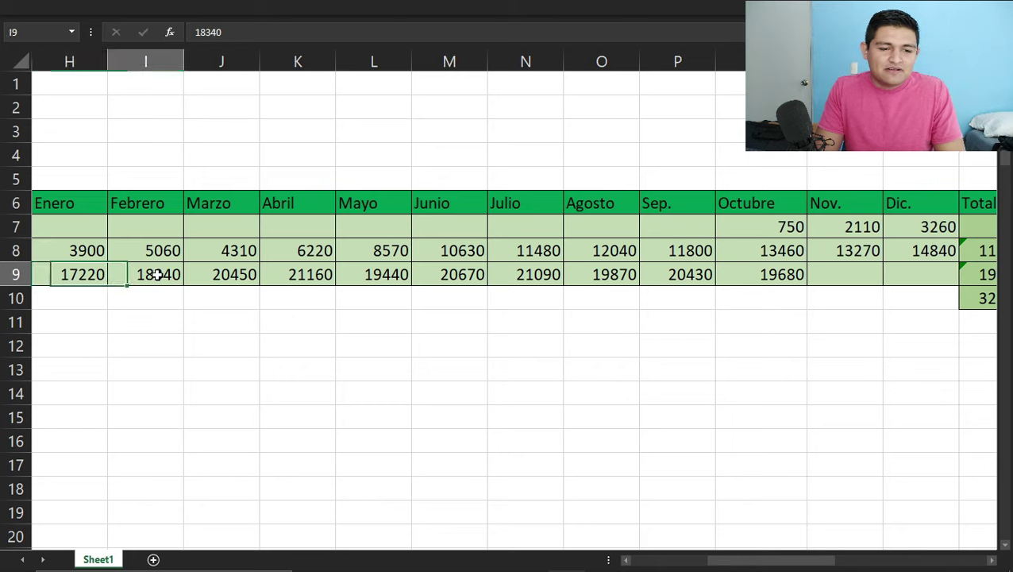
{"action": "left_click", "coordinate": [219, 278]}
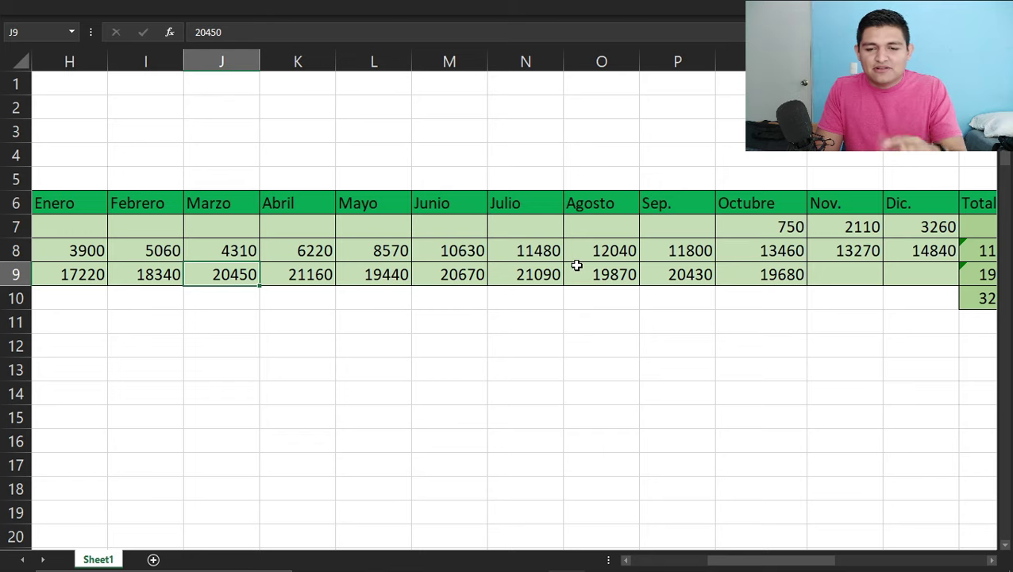
{"action": "left_click", "coordinate": [548, 274]}
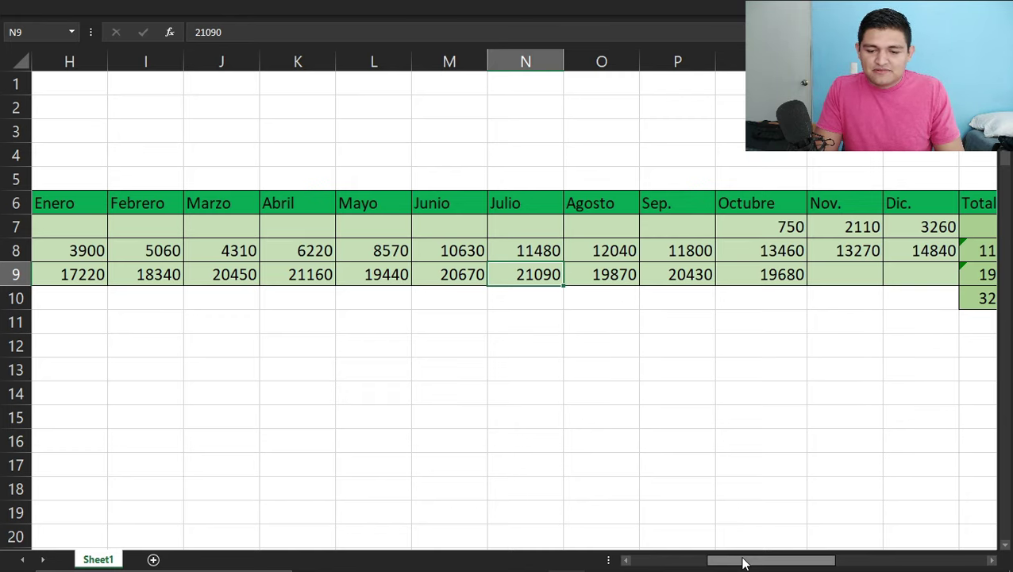
Examine the Total column's yearly sums for 2018, 2019 and 2020 and the grand total beneath them.
{"action": "left_click_drag", "start_coordinate": [744, 559], "coordinate": [766, 562]}
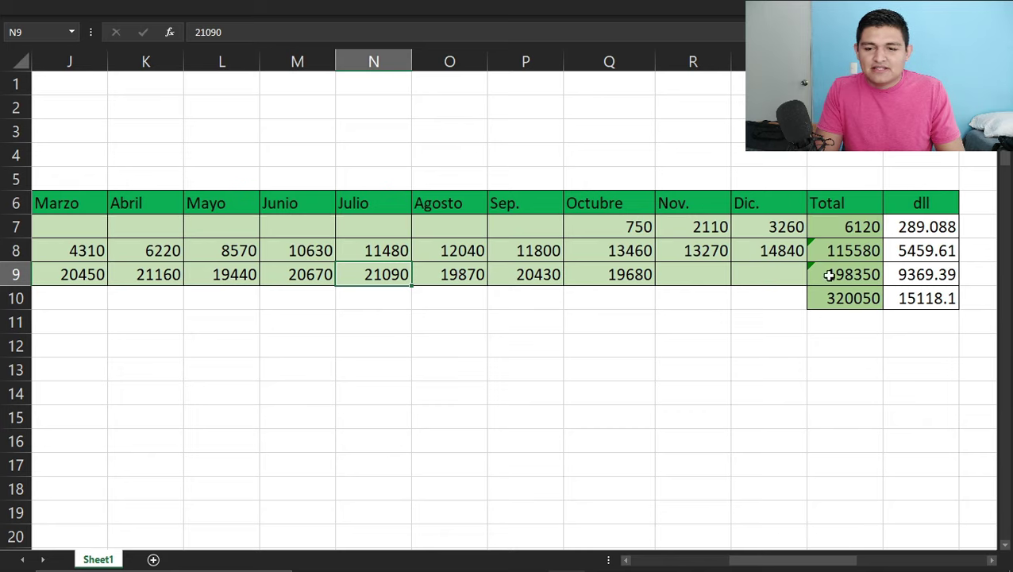
{"action": "left_click", "coordinate": [835, 222]}
{"action": "left_click", "coordinate": [837, 205]}
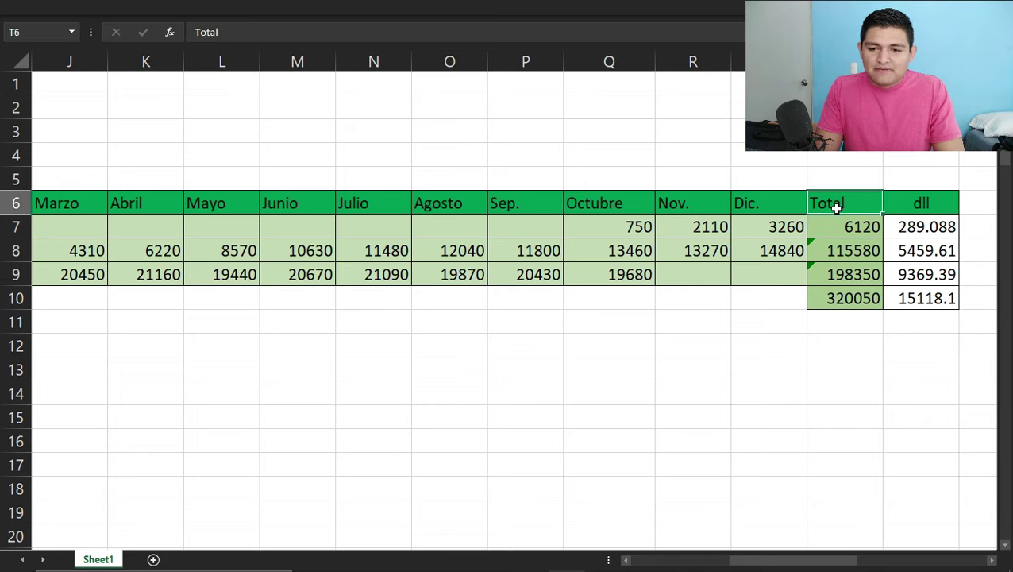
{"action": "left_click", "coordinate": [827, 222]}
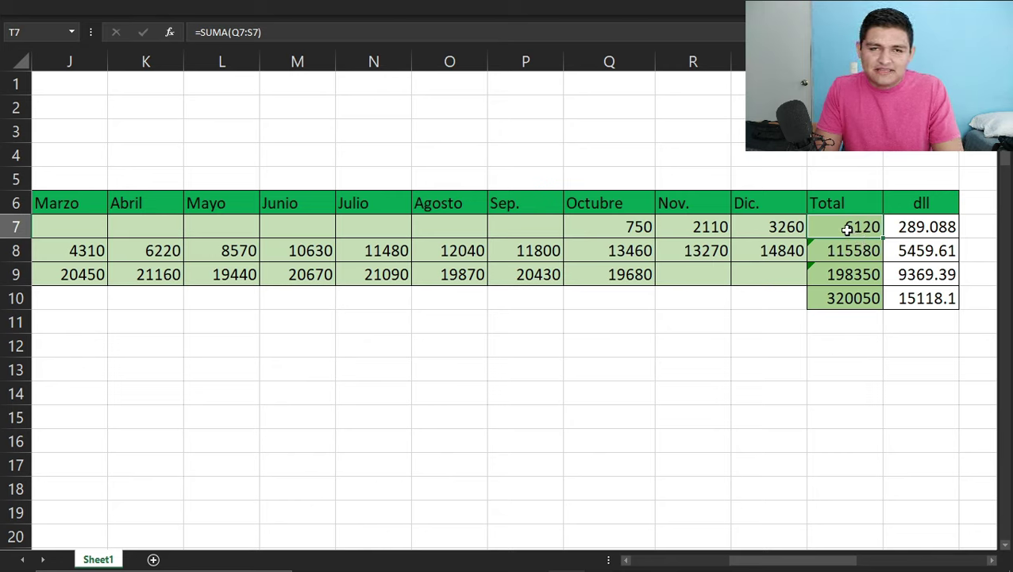
{"action": "left_click", "coordinate": [830, 250]}
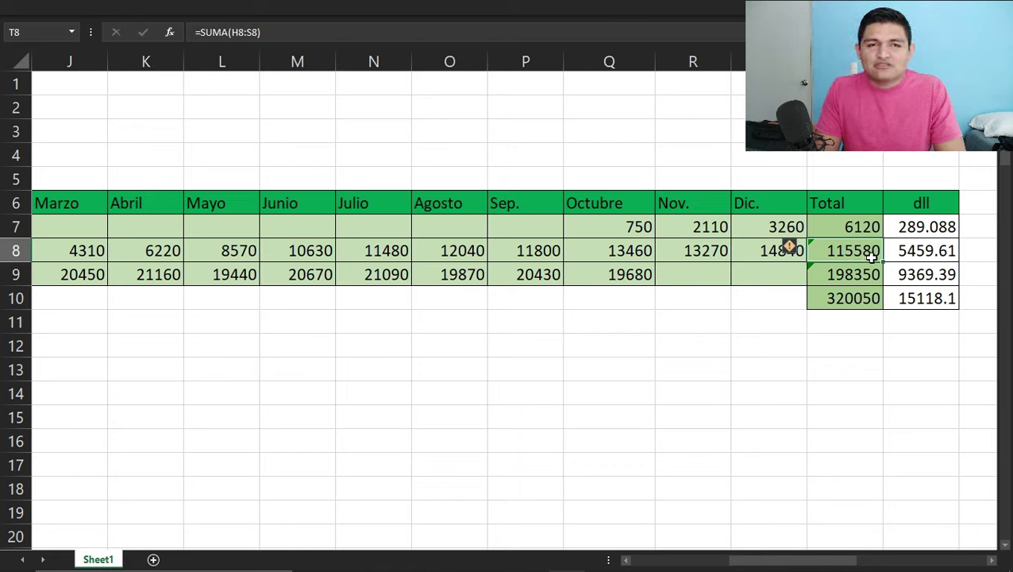
{"action": "left_click", "coordinate": [834, 276]}
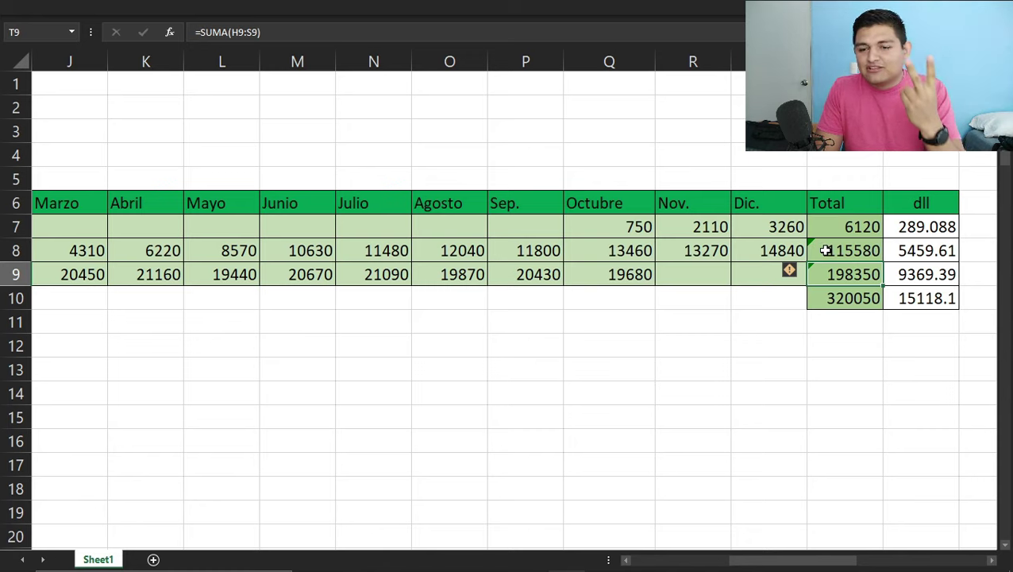
{"action": "left_click", "coordinate": [836, 296]}
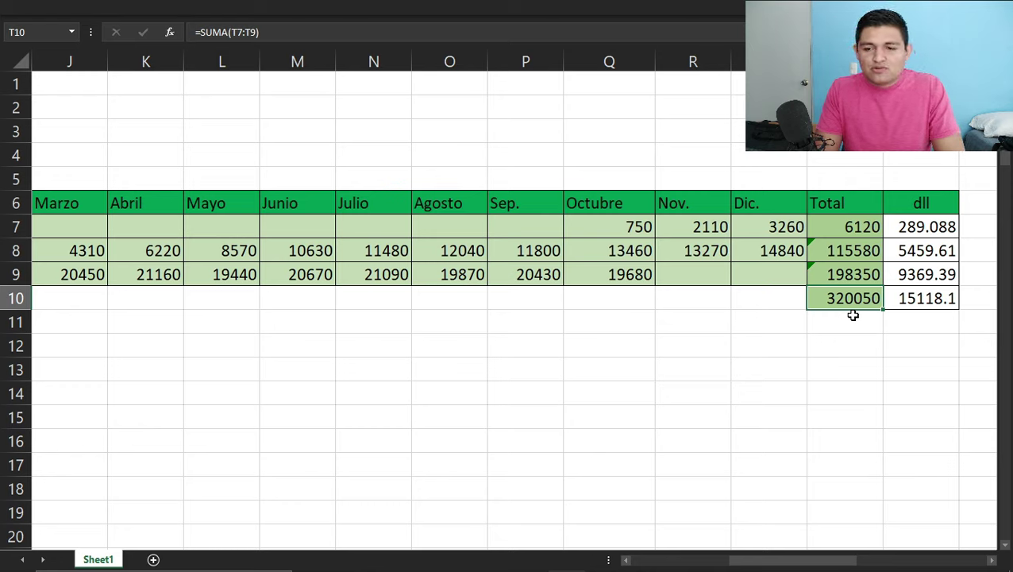
Examine the dll column's dollar conversions for 2018, 2019, 2020 and the grand total of the income table.
{"action": "left_click", "coordinate": [913, 203]}
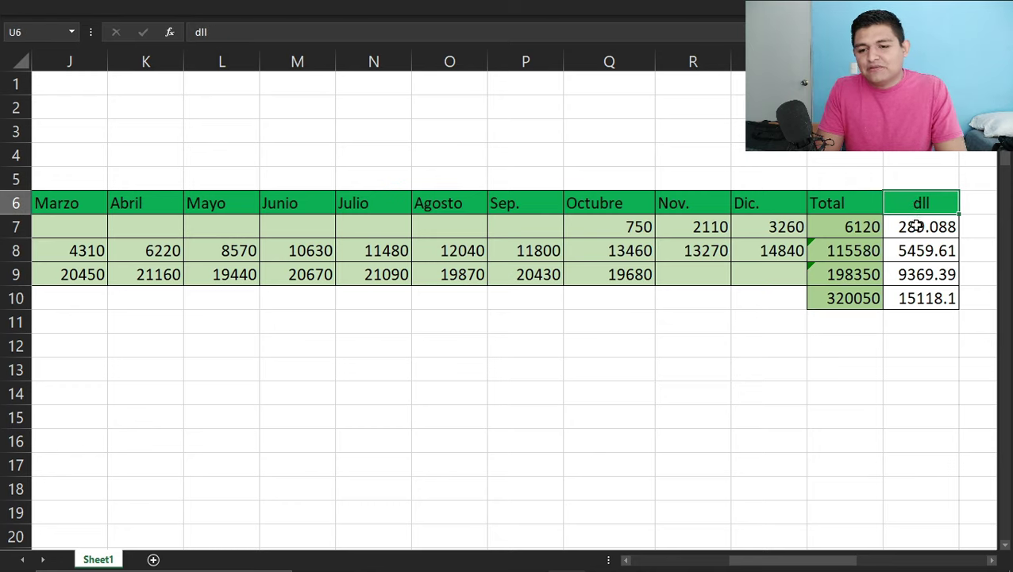
{"action": "left_click", "coordinate": [913, 225]}
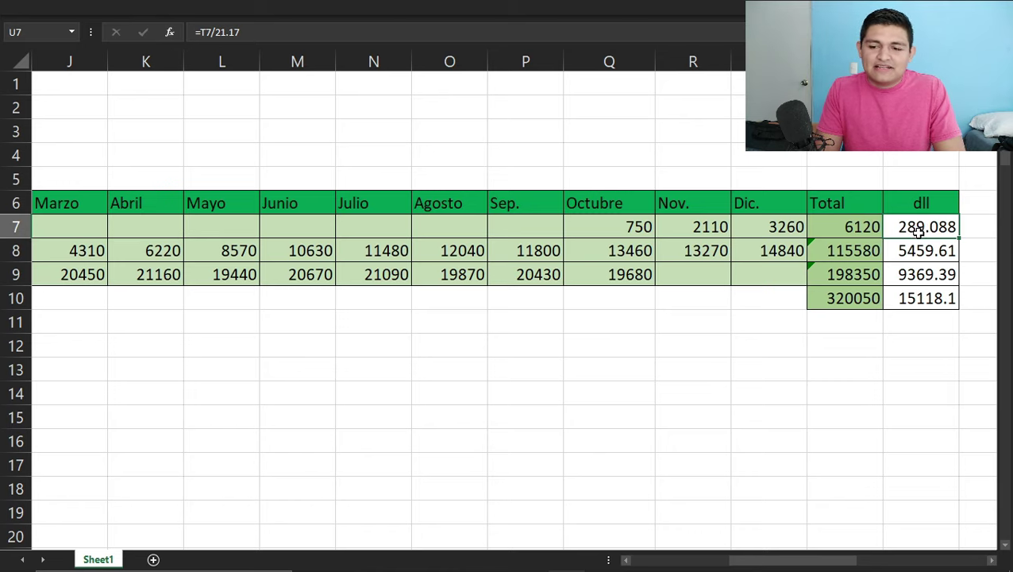
{"action": "left_click", "coordinate": [913, 251]}
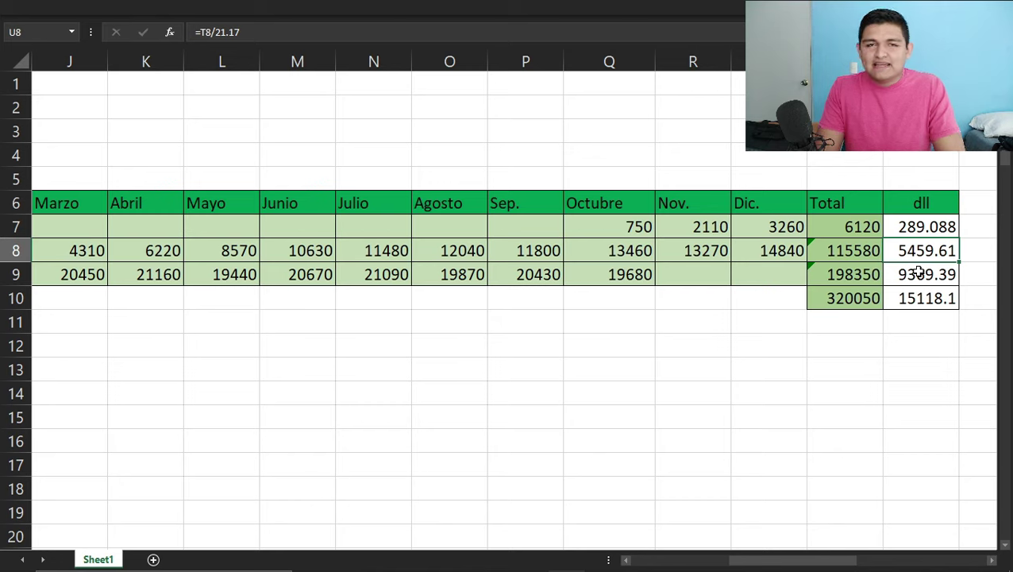
{"action": "left_click", "coordinate": [918, 273]}
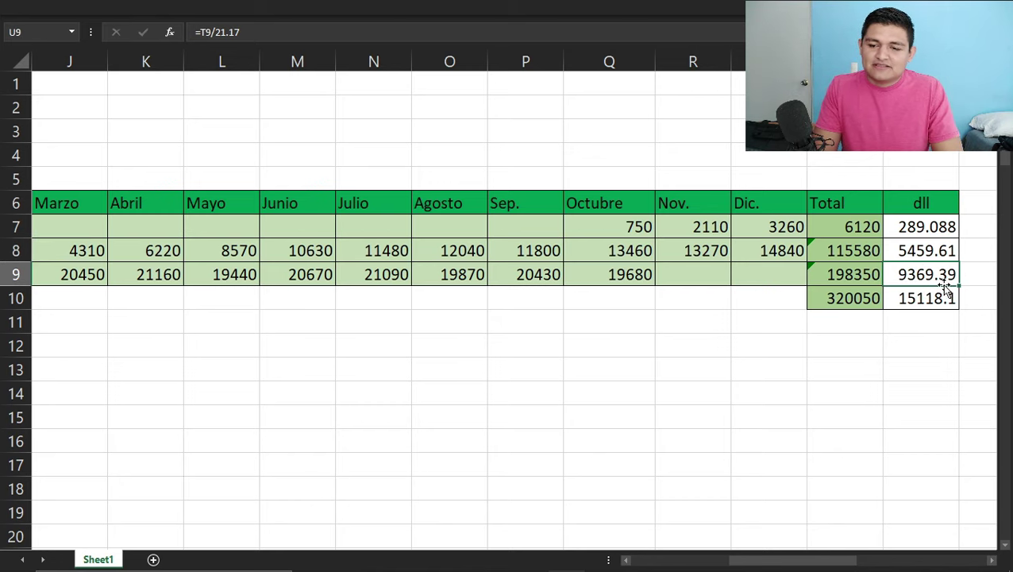
{"action": "left_click", "coordinate": [924, 297]}
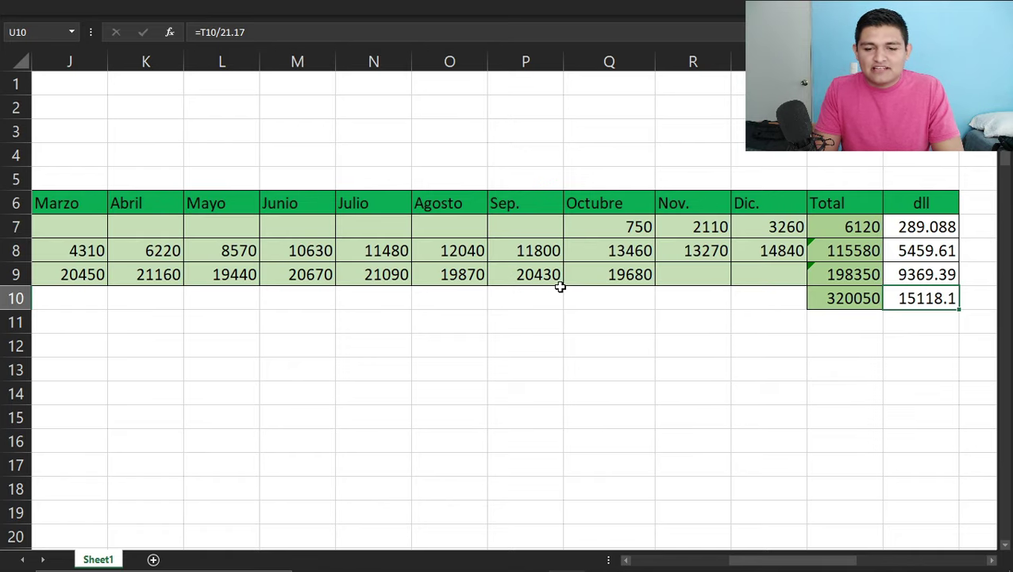
Find the first monthly sales-and-expenses table below the expense list and examine its Ventas 2019 row label and January sales cell.
{"action": "scroll", "coordinate": [560, 287], "scroll_direction": "down", "scroll_amount": 3}
{"action": "scroll", "coordinate": [560, 287], "scroll_direction": "left", "scroll_amount": 5}
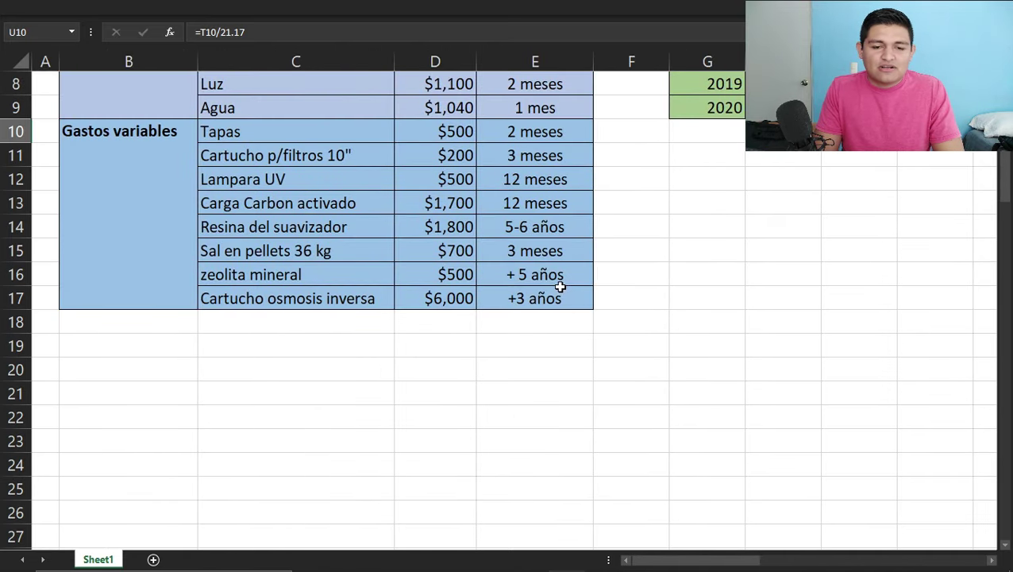
{"action": "scroll", "coordinate": [560, 286], "scroll_direction": "down", "scroll_amount": 2}
{"action": "scroll", "coordinate": [559, 287], "scroll_direction": "down", "scroll_amount": 2}
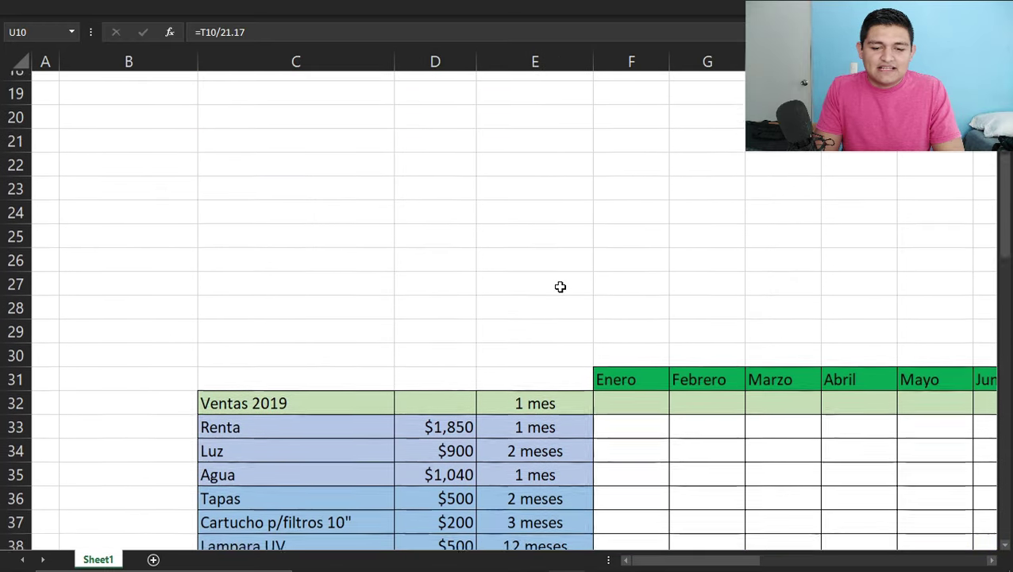
{"action": "scroll", "coordinate": [559, 287], "scroll_direction": "down", "scroll_amount": 4}
{"action": "scroll", "coordinate": [559, 286], "scroll_direction": "up", "scroll_amount": 1}
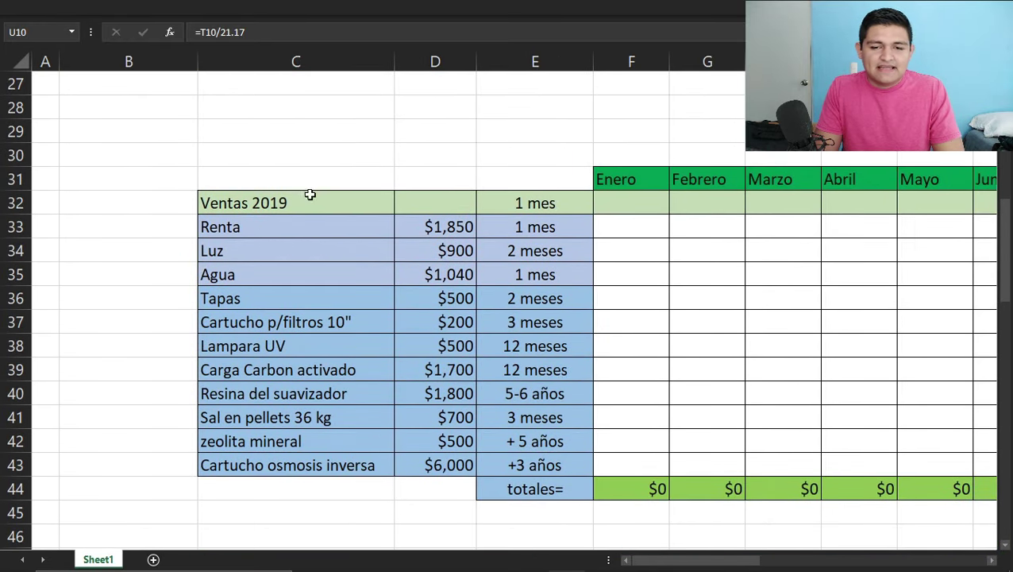
{"action": "left_click", "coordinate": [680, 199]}
{"action": "left_click", "coordinate": [644, 202]}
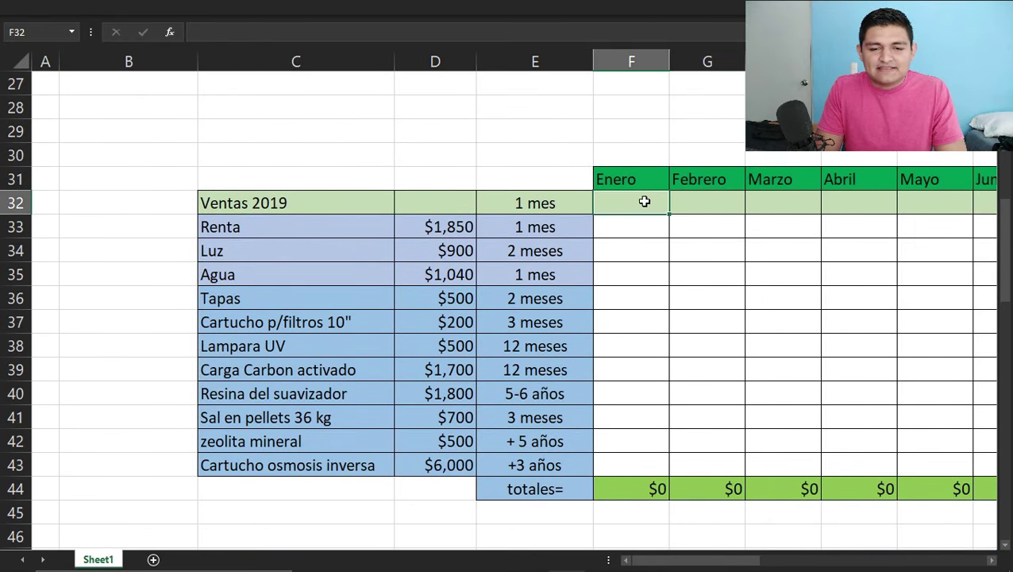
{"action": "left_click", "coordinate": [304, 205]}
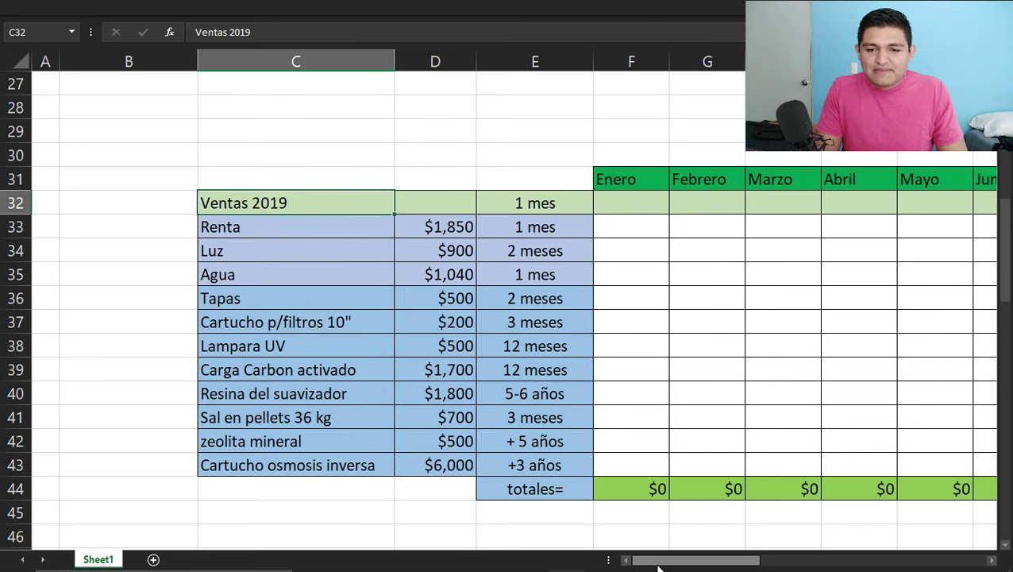
Review the October sales, rent, electricity and water entries in the first monthly table, along with that month's net total.
{"action": "left_click_drag", "start_coordinate": [658, 567], "coordinate": [737, 561]}
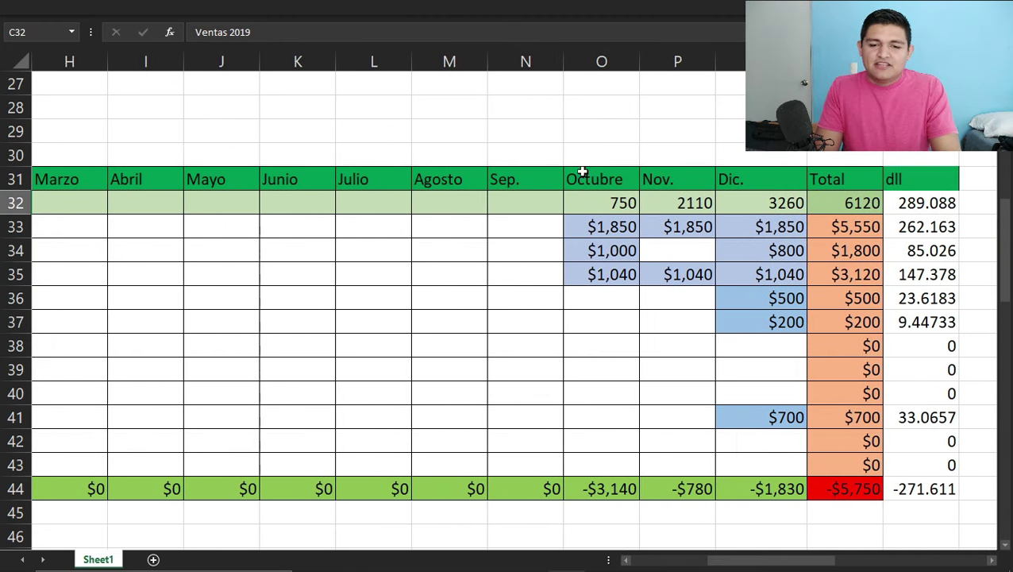
{"action": "left_click", "coordinate": [618, 178]}
{"action": "left_click", "coordinate": [602, 200]}
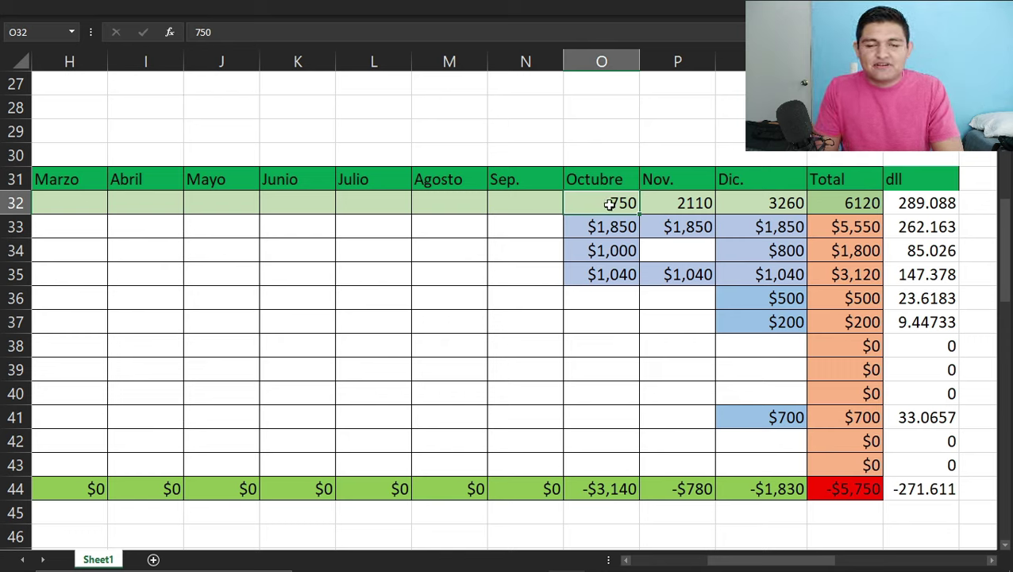
{"action": "left_click", "coordinate": [606, 226]}
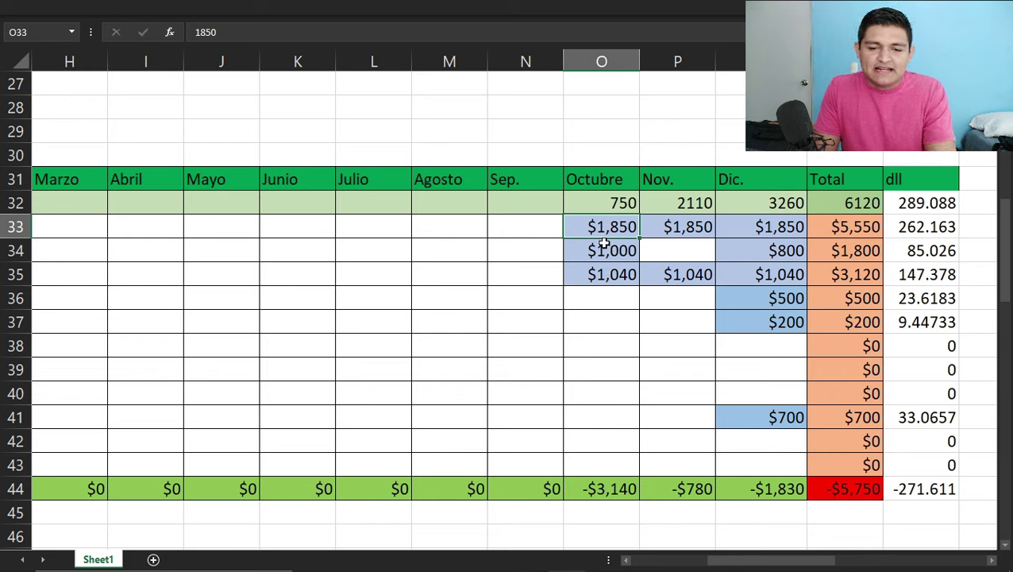
{"action": "left_click", "coordinate": [603, 251]}
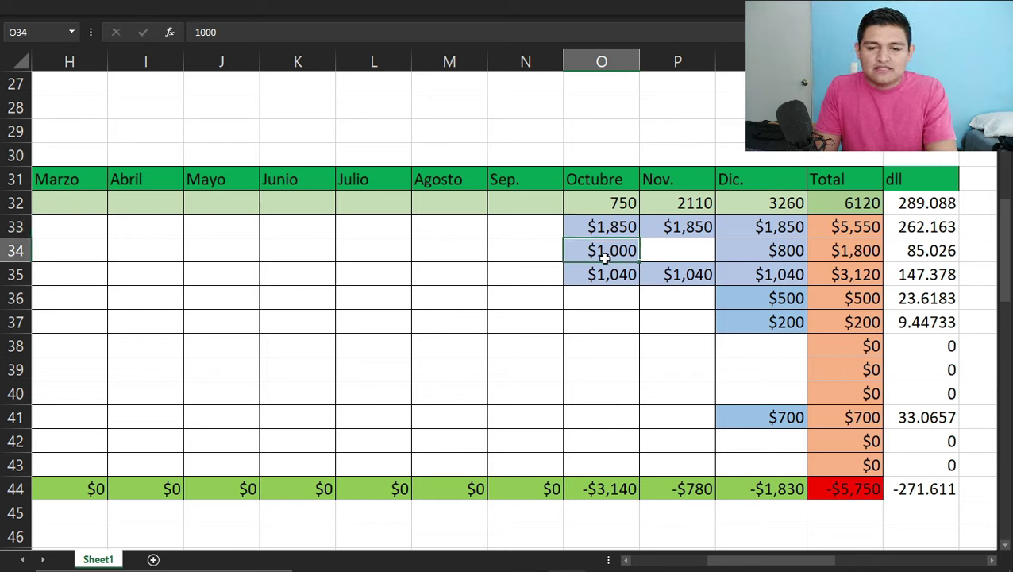
{"action": "mouse_move", "coordinate": [605, 258]}
{"action": "left_mouse_down"}
{"action": "mouse_move", "coordinate": [599, 273]}
{"action": "mouse_move", "coordinate": [620, 267]}
{"action": "mouse_move", "coordinate": [619, 250]}
{"action": "left_mouse_up"}
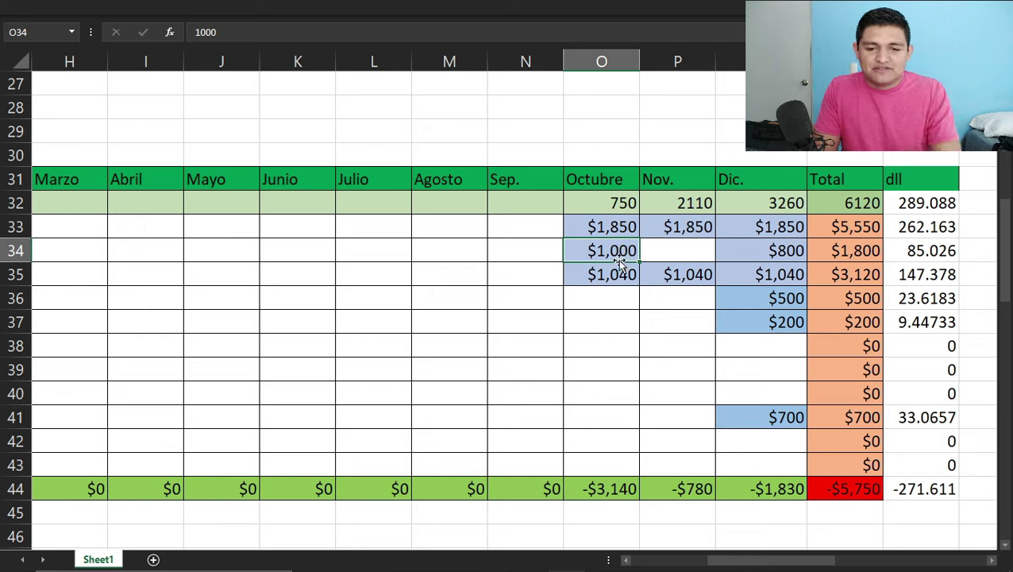
{"action": "left_click", "coordinate": [609, 228]}
{"action": "left_click", "coordinate": [602, 253]}
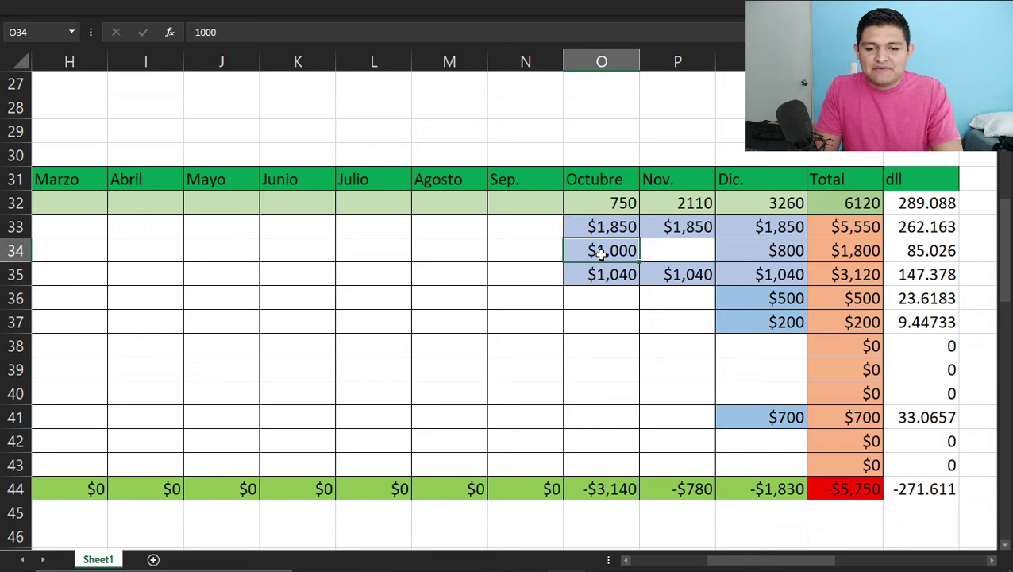
{"action": "left_click", "coordinate": [600, 275]}
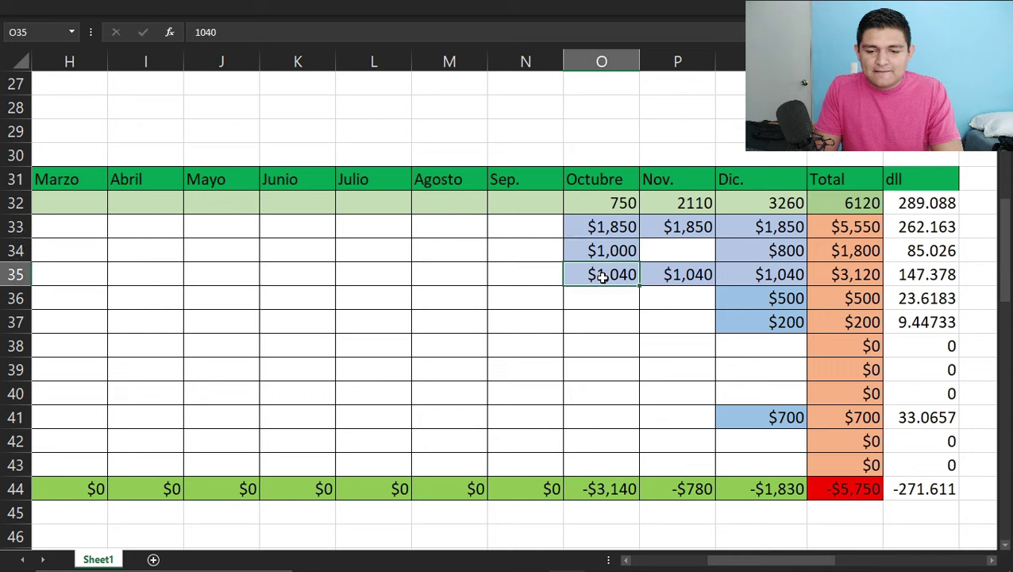
{"action": "left_click", "coordinate": [591, 486]}
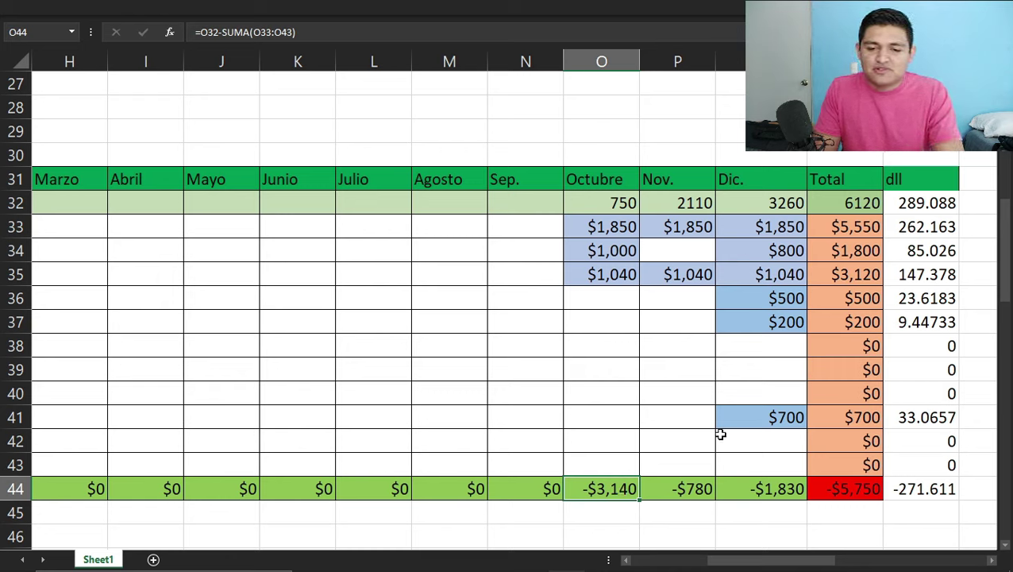
Review the November sales, rent and water entries and the month's net total in the first monthly table.
{"action": "left_click", "coordinate": [669, 200]}
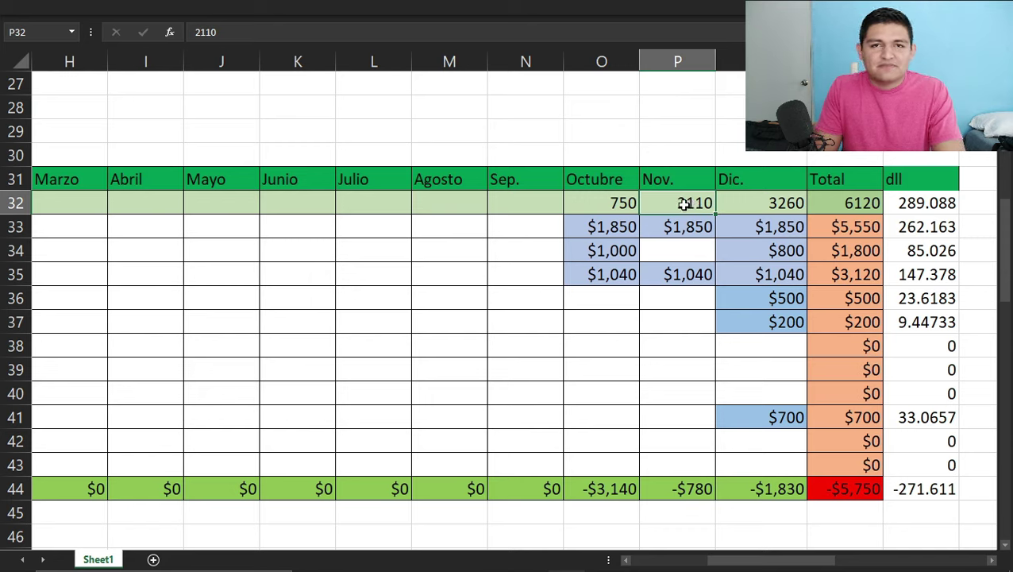
{"action": "left_click", "coordinate": [678, 229]}
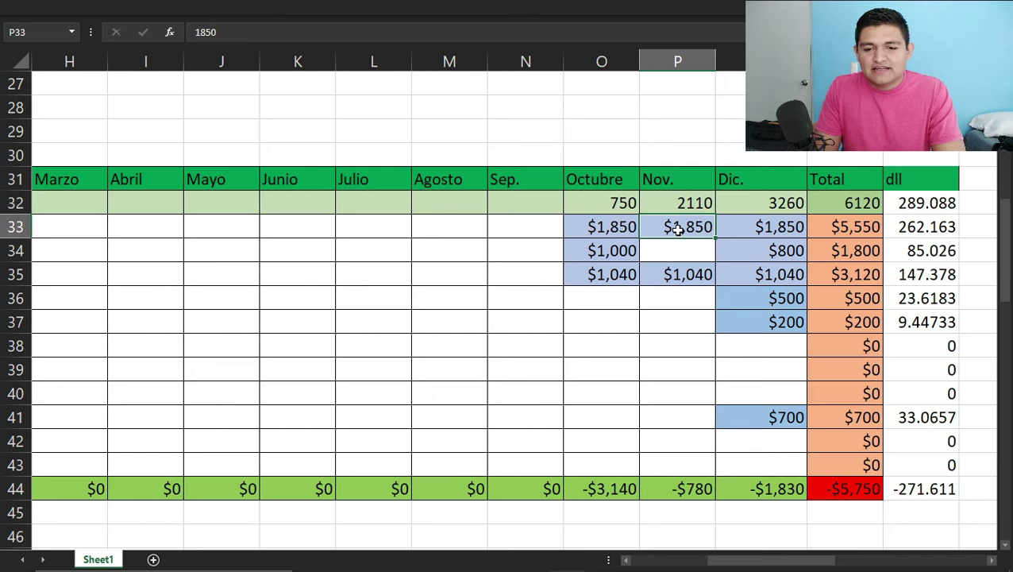
{"action": "left_click", "coordinate": [670, 274]}
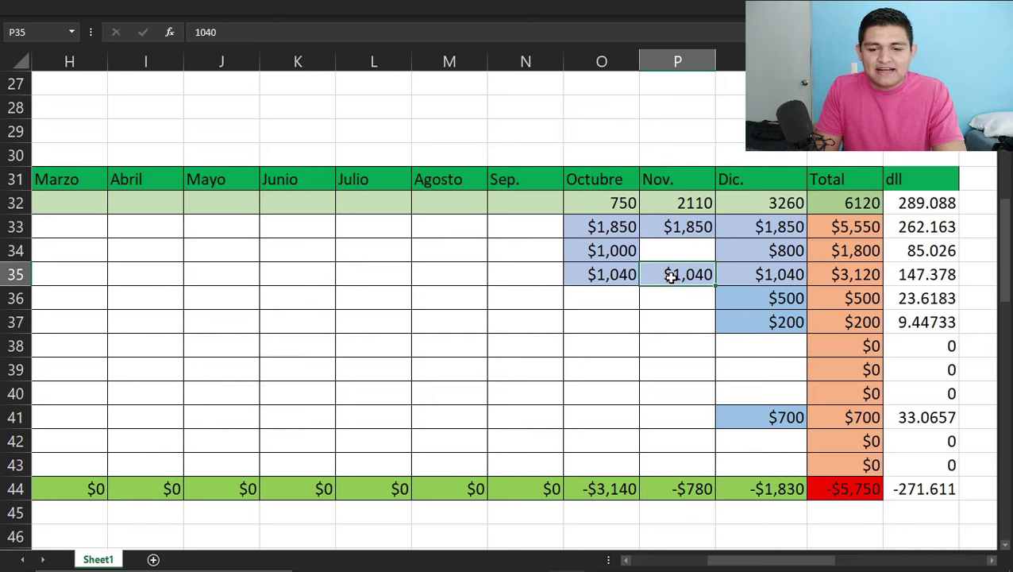
{"action": "left_click", "coordinate": [676, 489]}
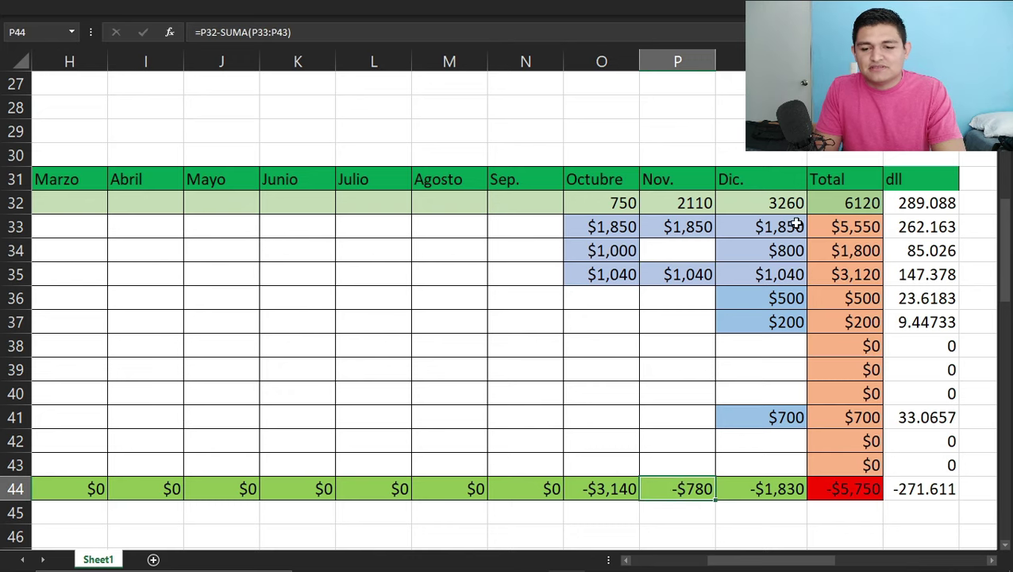
Review the December sales, caps, filter cartridge and salt pellet entries and the month's net total.
{"action": "left_click", "coordinate": [740, 205]}
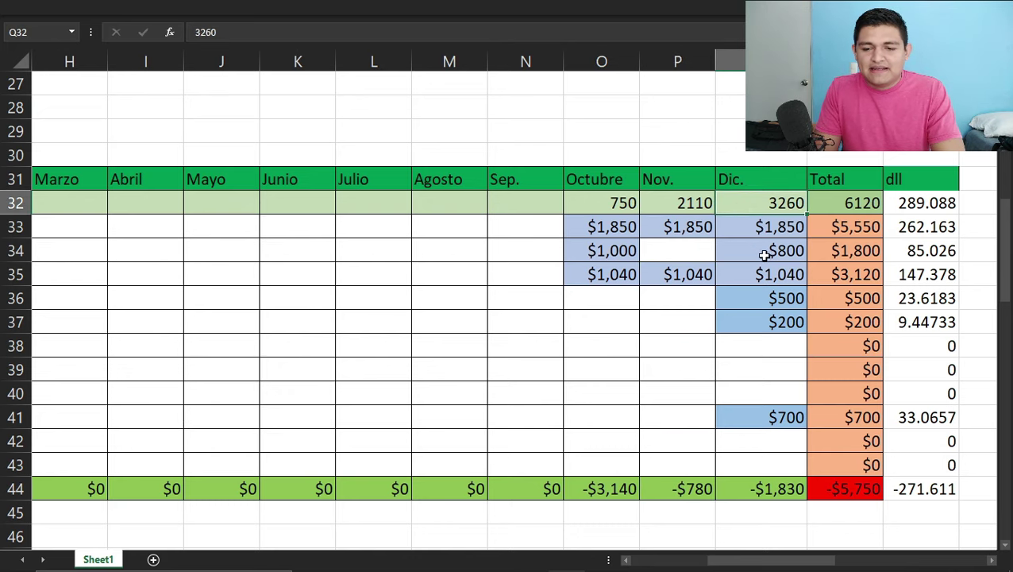
{"action": "left_click", "coordinate": [758, 300]}
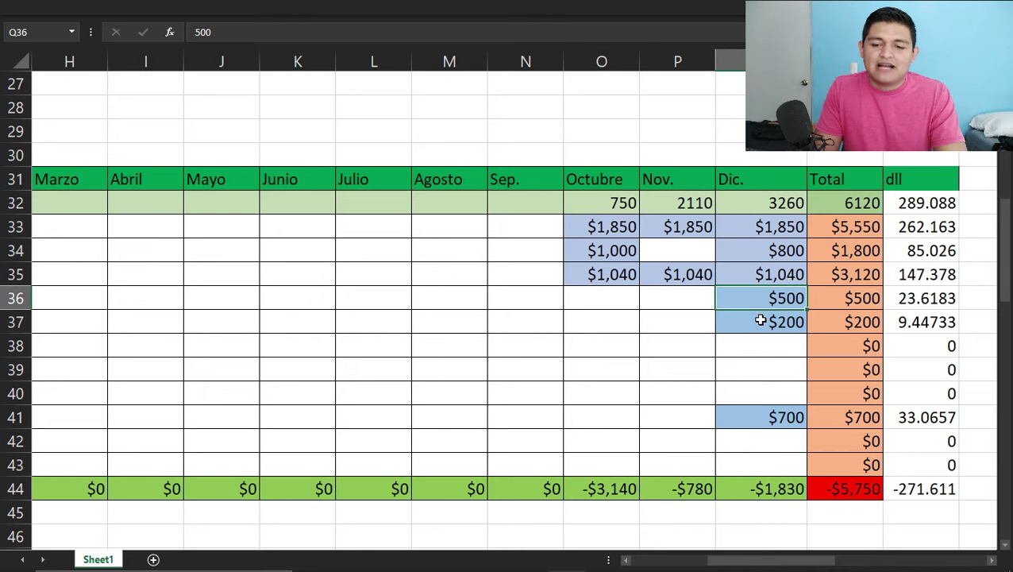
{"action": "left_click", "coordinate": [760, 321]}
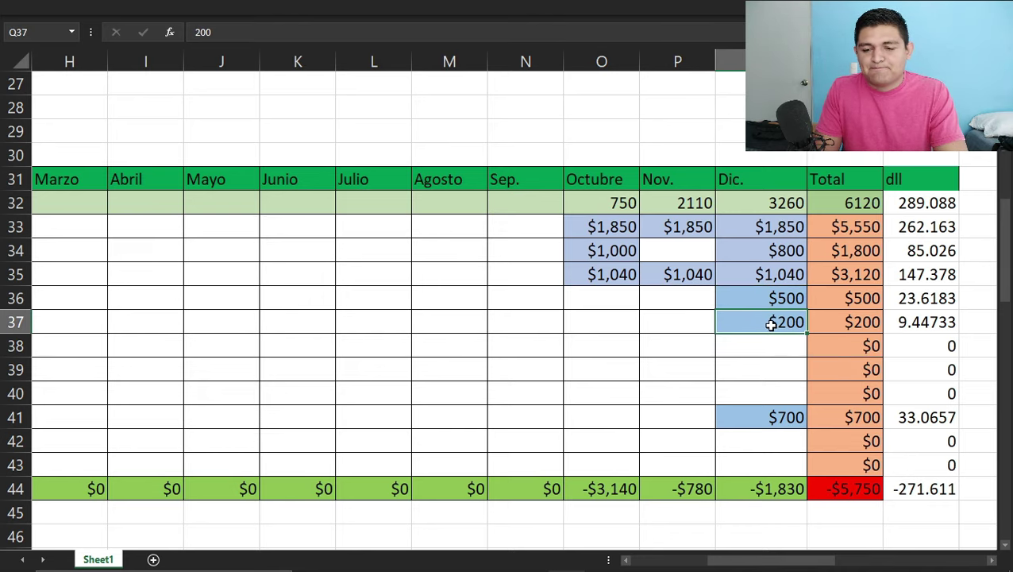
{"action": "mouse_move", "coordinate": [754, 560]}
{"action": "left_mouse_down"}
{"action": "mouse_move", "coordinate": [694, 563]}
{"action": "mouse_move", "coordinate": [756, 560]}
{"action": "left_mouse_up"}
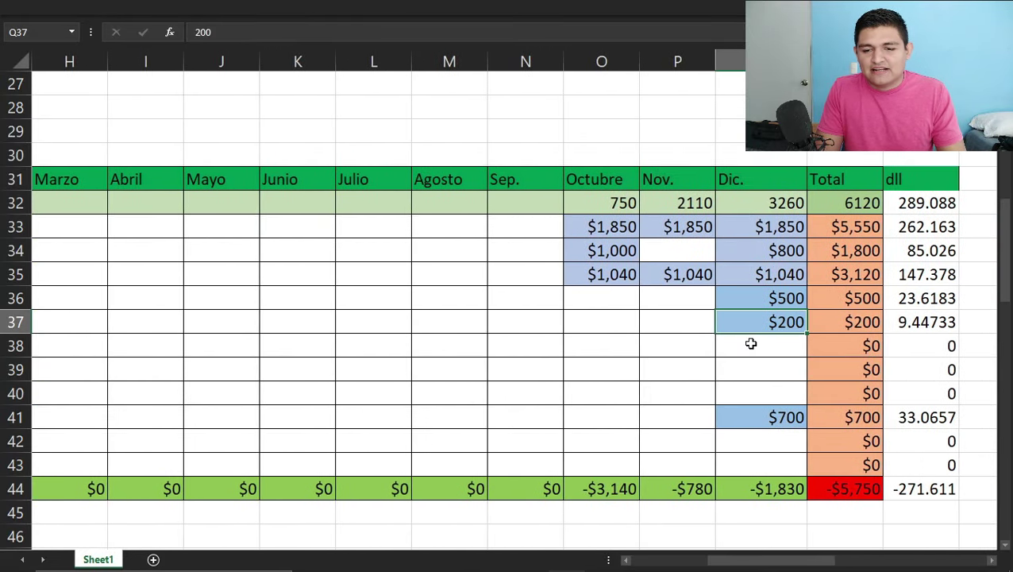
{"action": "left_click", "coordinate": [776, 418]}
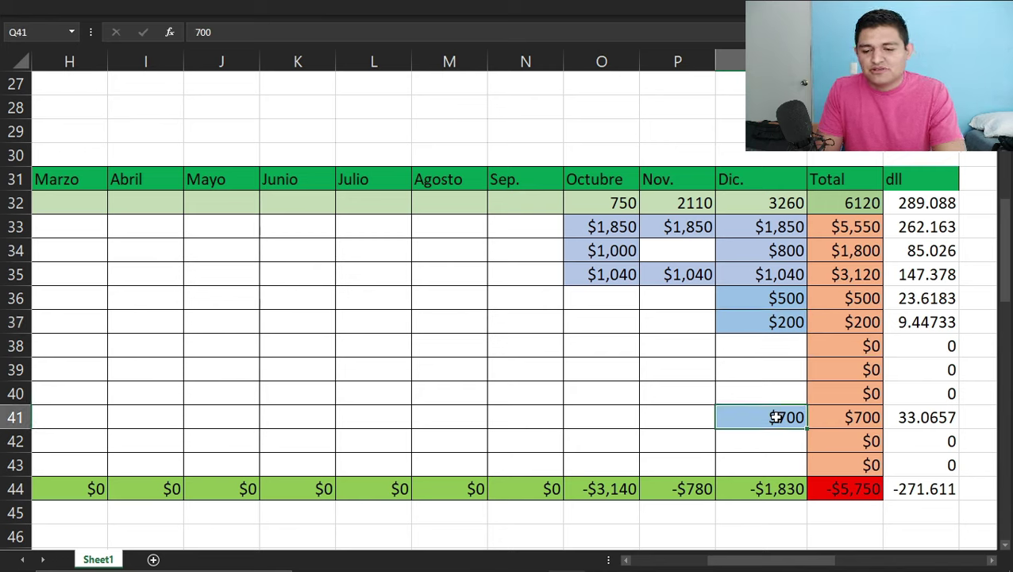
{"action": "left_click", "coordinate": [766, 490]}
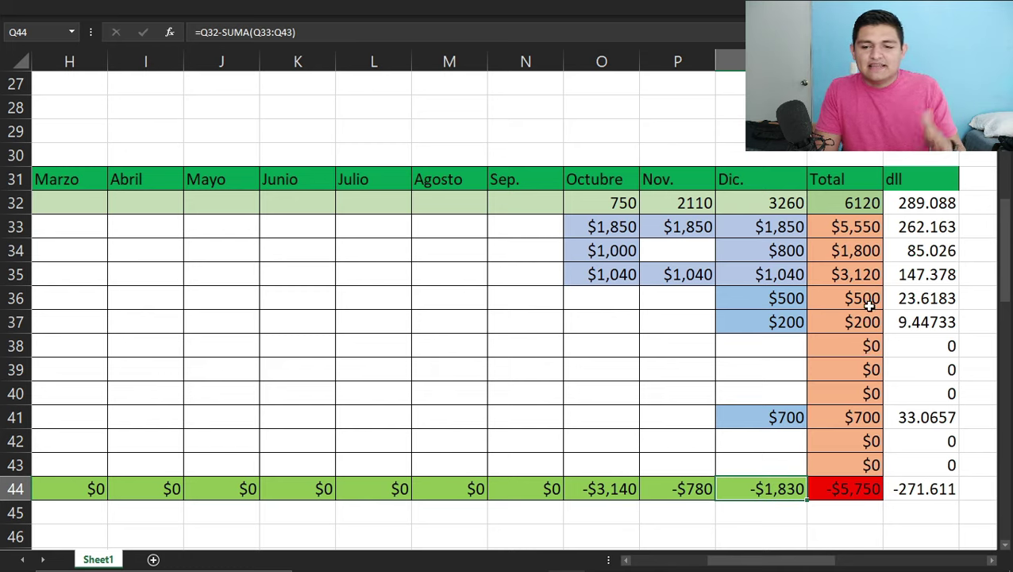
Check the first monthly table's overall net total and the dollar conversions of its total sales and net result.
{"action": "left_click", "coordinate": [840, 486]}
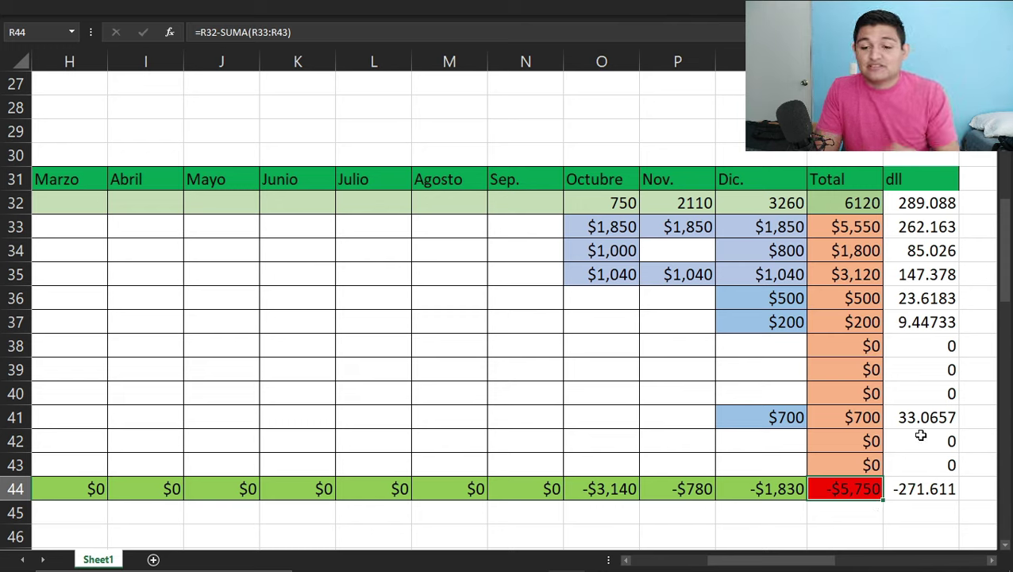
{"action": "left_click", "coordinate": [915, 201]}
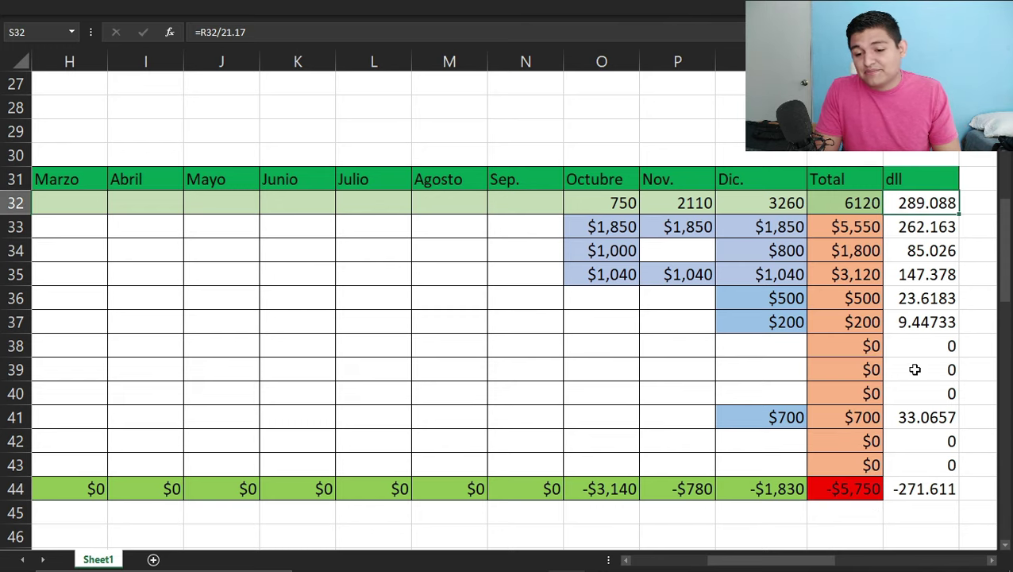
{"action": "left_click", "coordinate": [917, 493]}
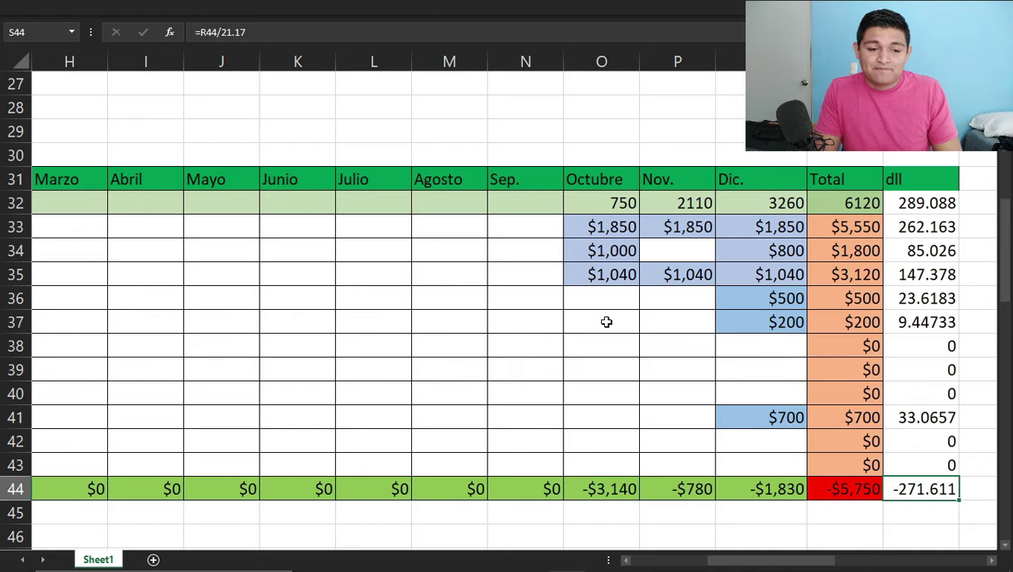
Review the January sales, rent and water entries and the month's net total in the second monthly table, for 2019.
{"action": "scroll", "coordinate": [606, 321], "scroll_direction": "left", "scroll_amount": 5}
{"action": "scroll", "coordinate": [606, 321], "scroll_direction": "down", "scroll_amount": 3}
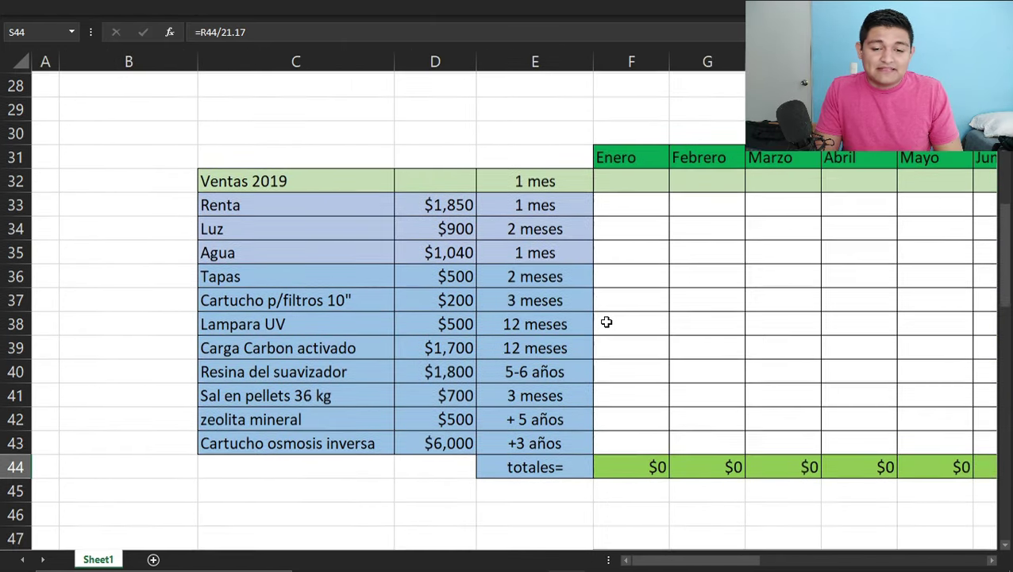
{"action": "scroll", "coordinate": [606, 322], "scroll_direction": "down", "scroll_amount": 3}
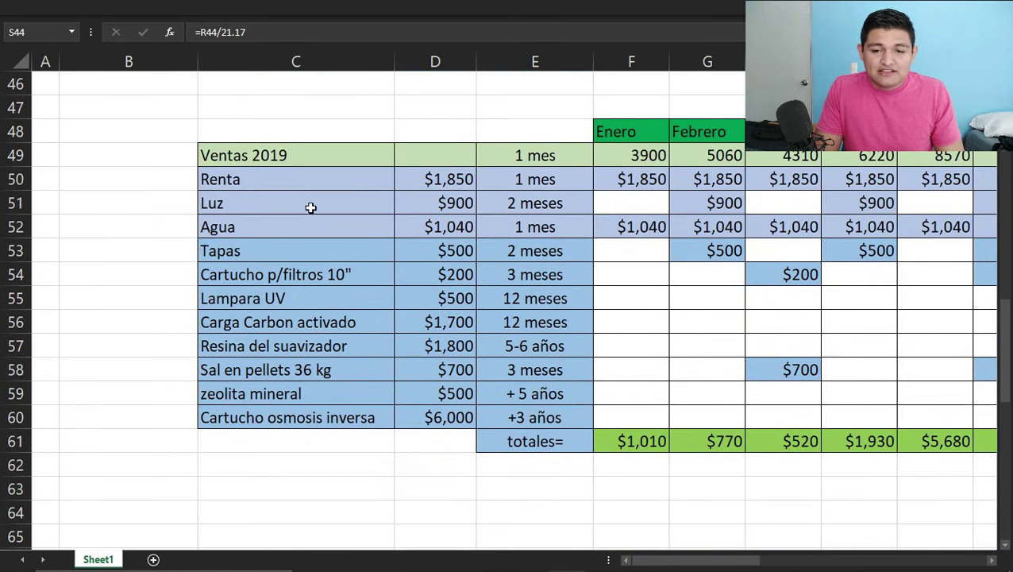
{"action": "left_click", "coordinate": [628, 156]}
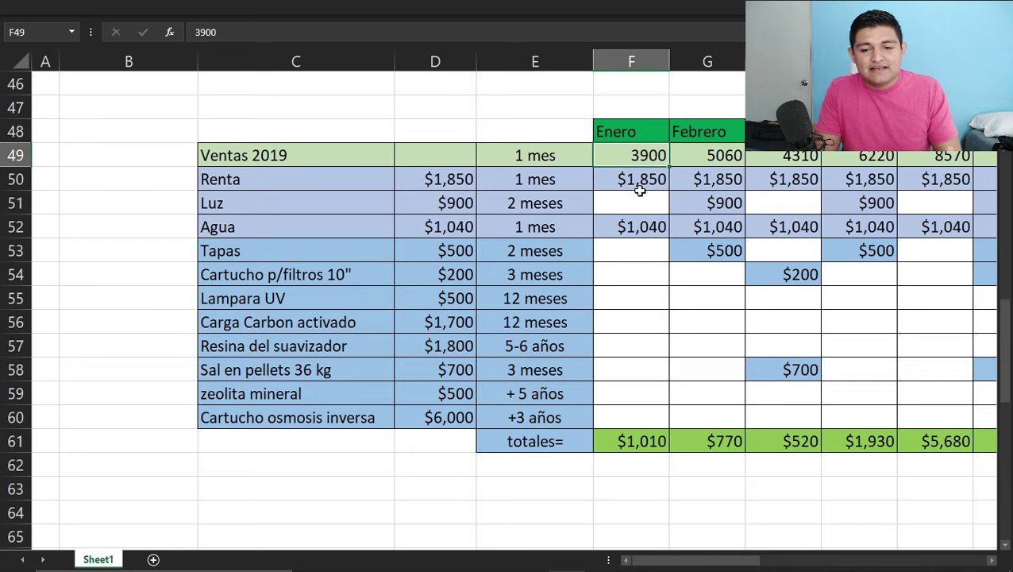
{"action": "left_click", "coordinate": [636, 188]}
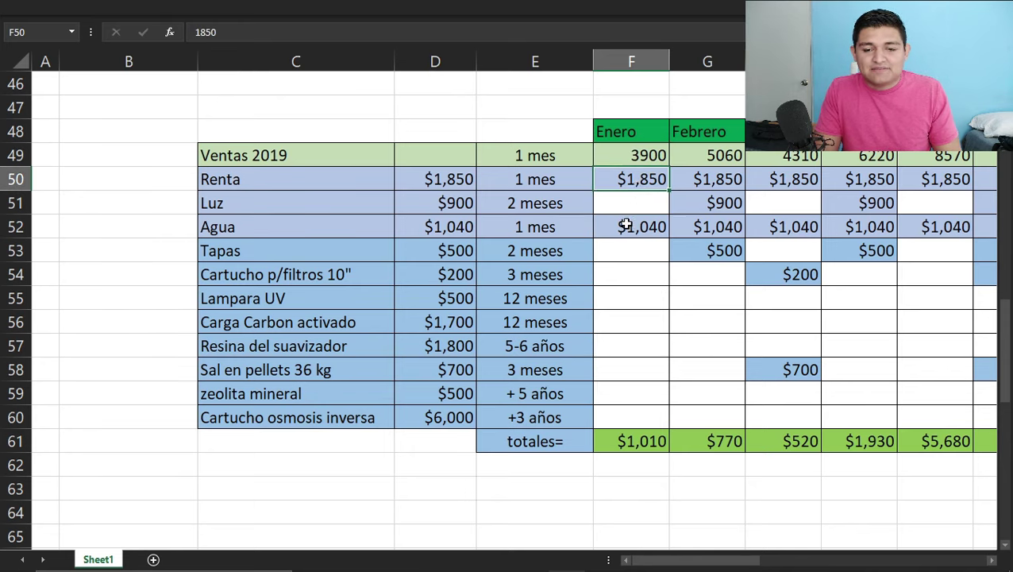
{"action": "left_click", "coordinate": [627, 225]}
{"action": "left_click", "coordinate": [607, 442]}
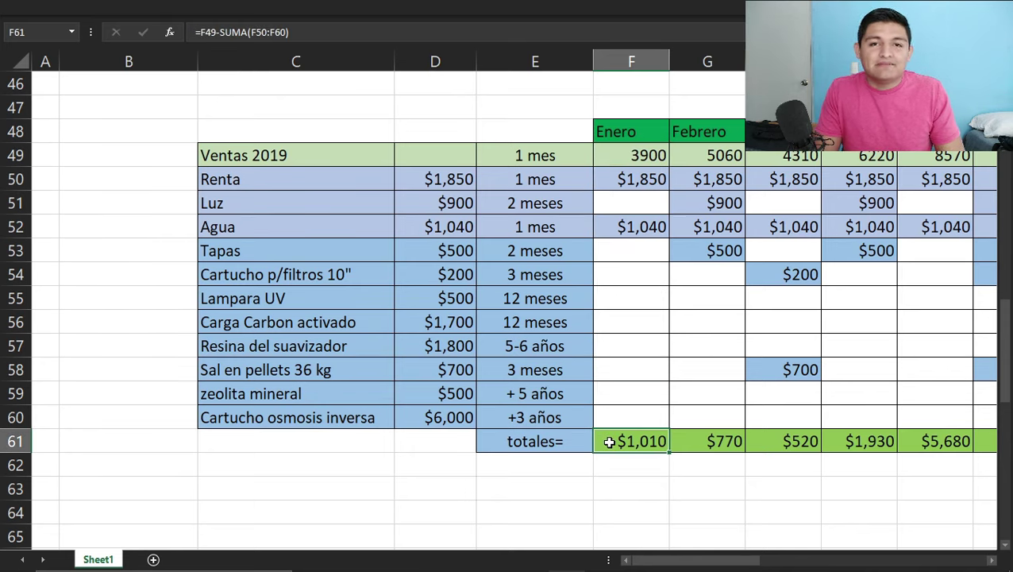
Review the 2019 monthly net totals from February through August and for November in the totals row.
{"action": "mouse_move", "coordinate": [657, 565]}
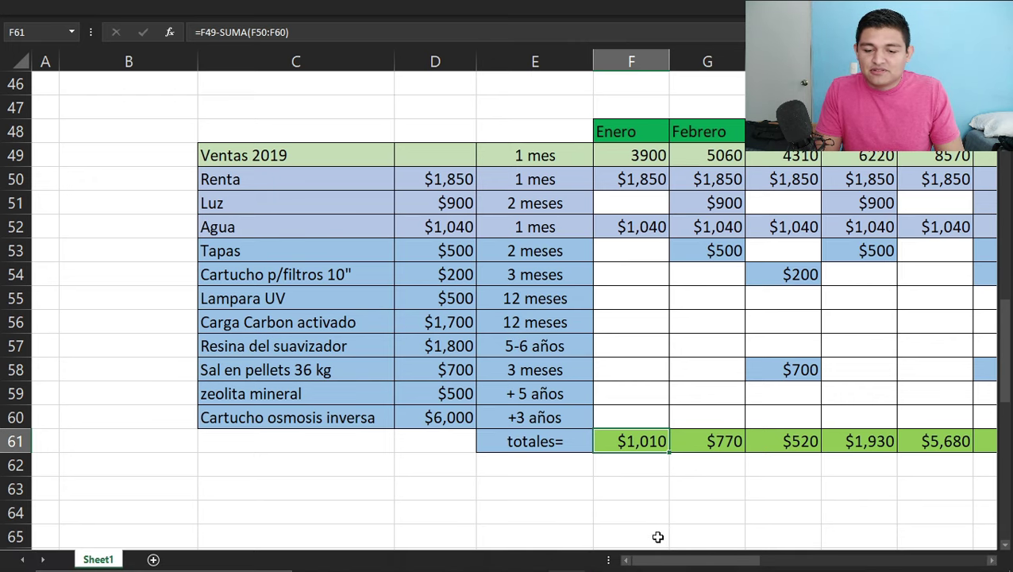
{"action": "left_click_drag", "start_coordinate": [650, 562], "coordinate": [702, 561]}
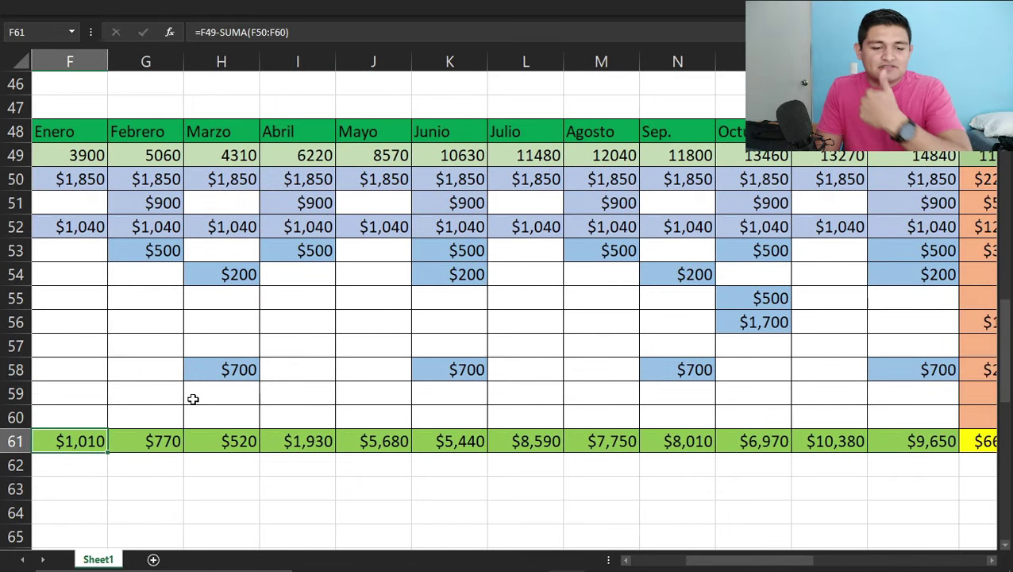
{"action": "left_click", "coordinate": [156, 439]}
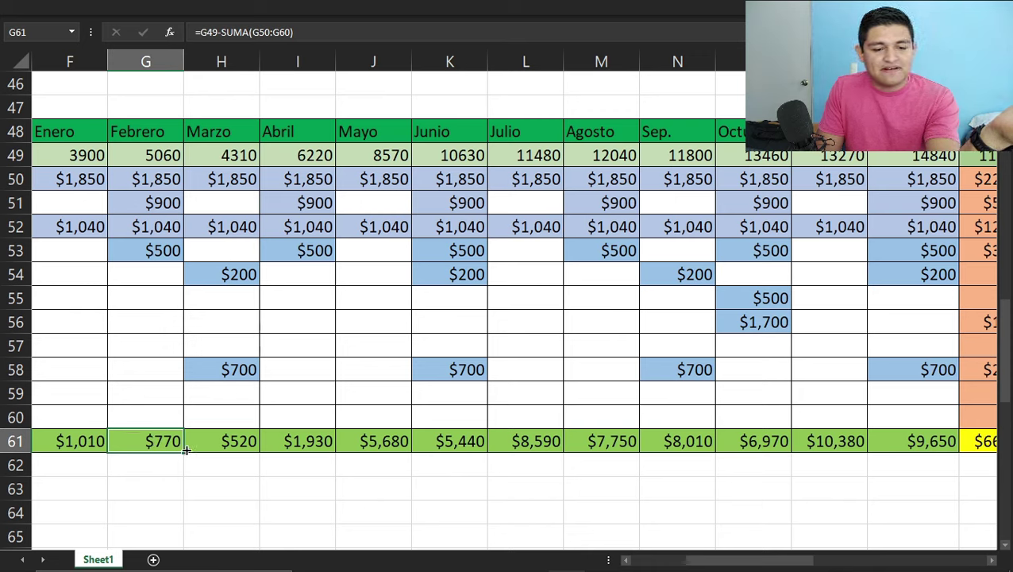
{"action": "left_click", "coordinate": [229, 445]}
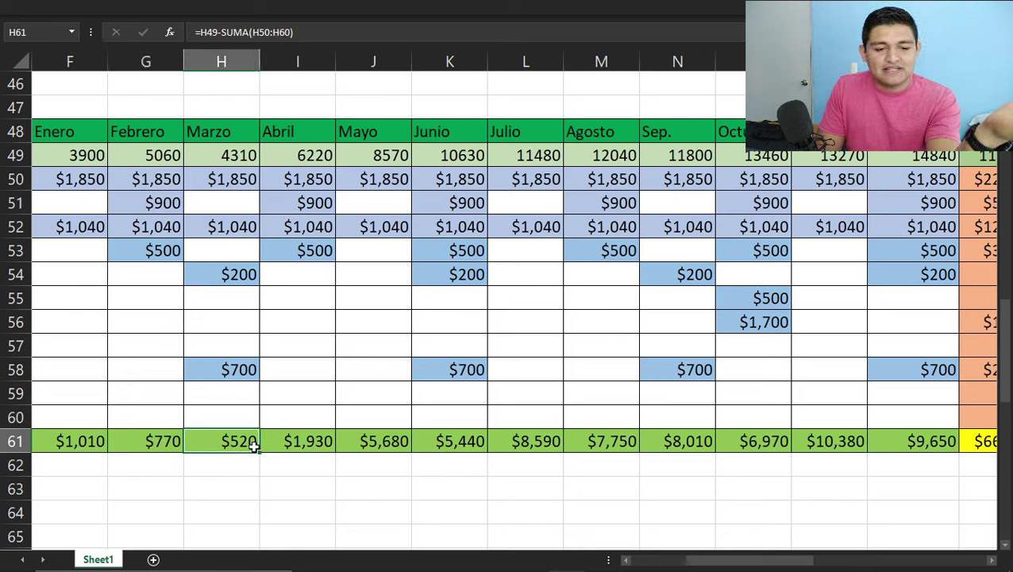
{"action": "left_click", "coordinate": [300, 444]}
{"action": "left_click", "coordinate": [378, 446]}
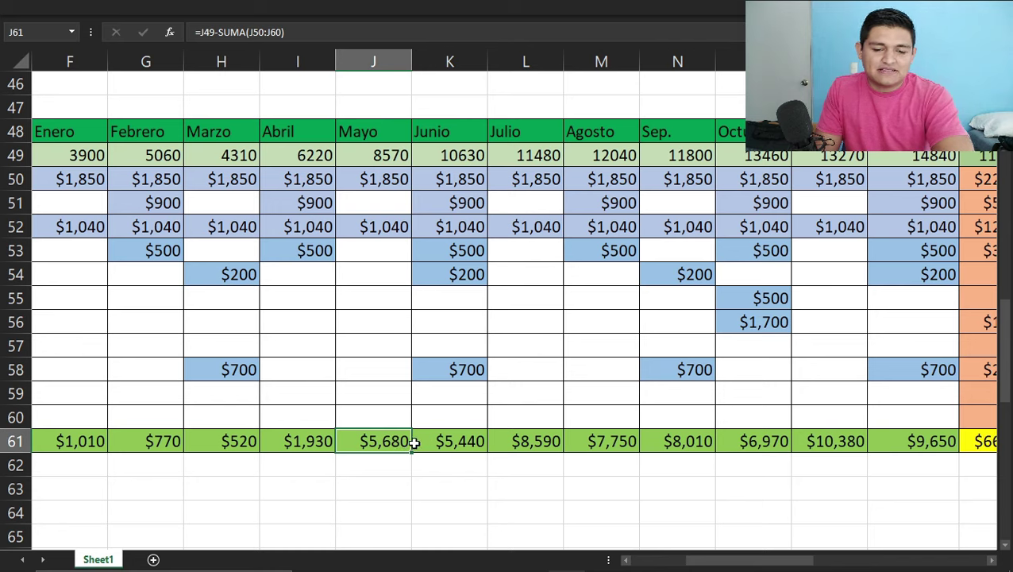
{"action": "left_click", "coordinate": [474, 446]}
{"action": "left_click", "coordinate": [531, 443]}
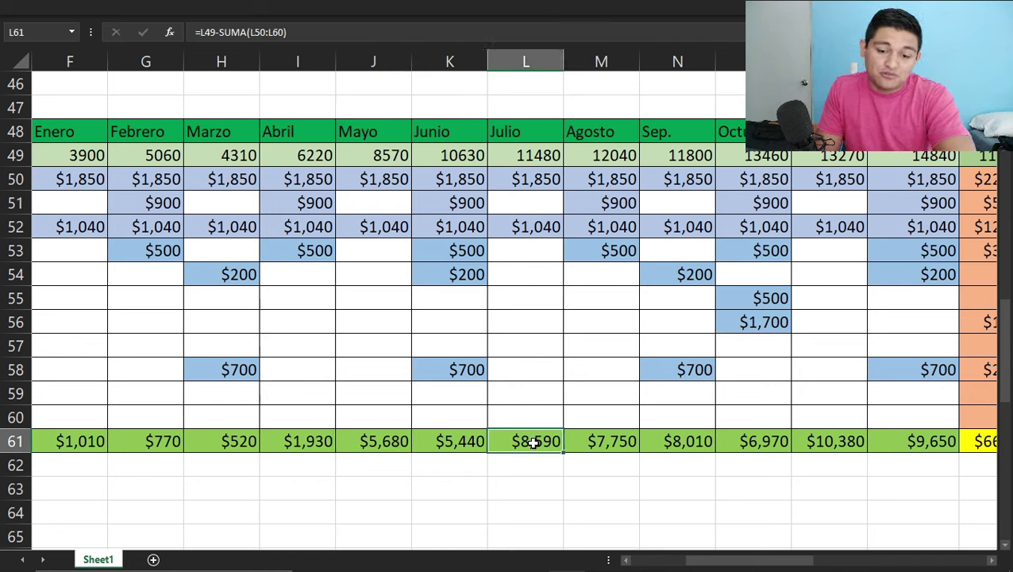
{"action": "left_click", "coordinate": [614, 445]}
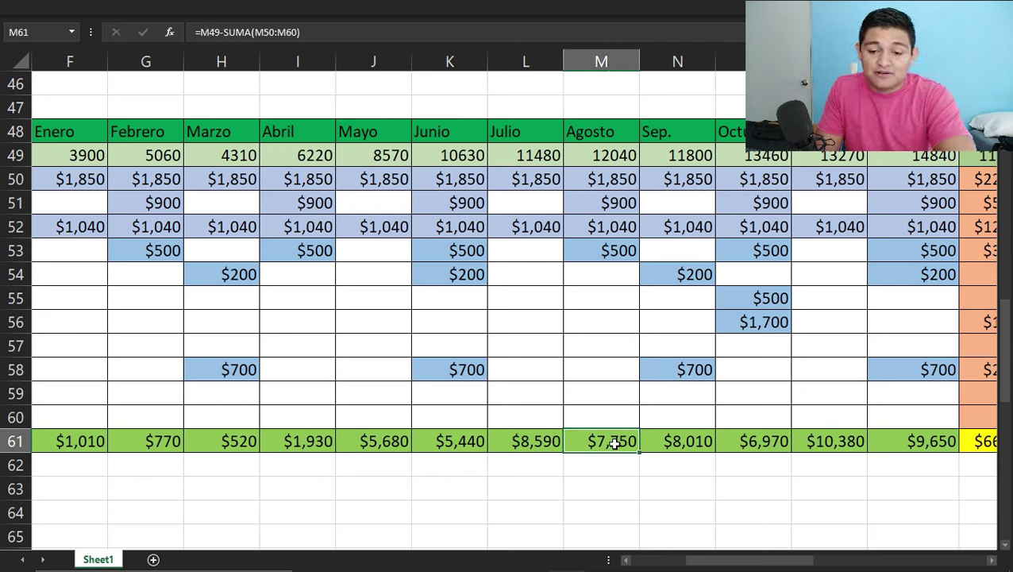
{"action": "left_click", "coordinate": [838, 444]}
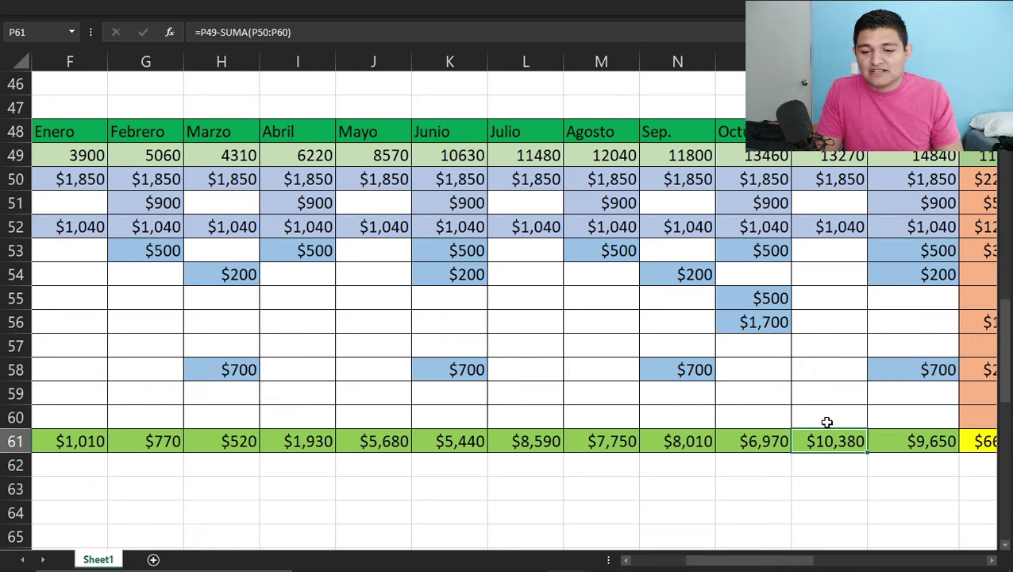
Check the 2019 table's total sales, its overall net result and the dollar conversion of that net result.
{"action": "left_click_drag", "start_coordinate": [758, 566], "coordinate": [780, 566]}
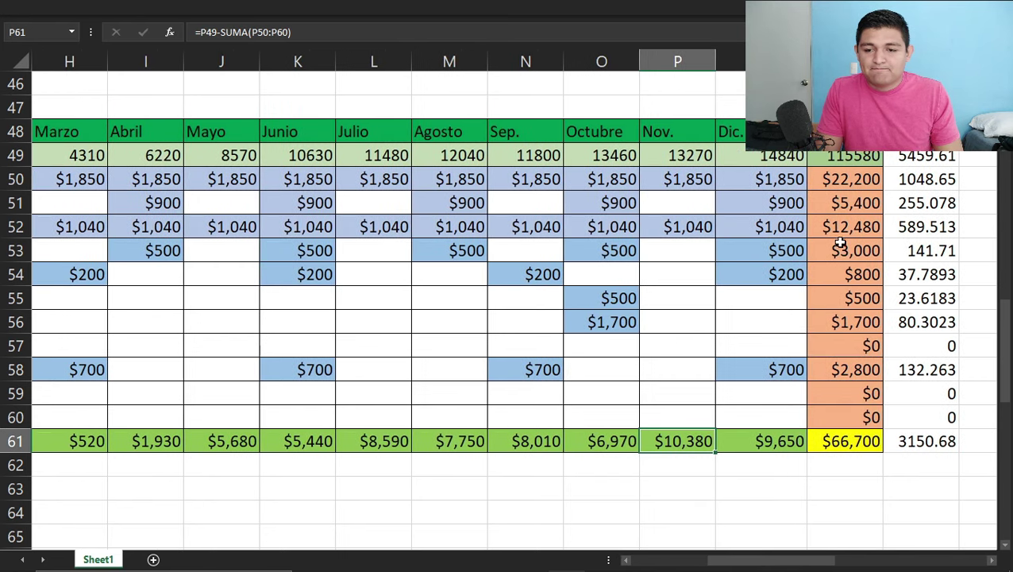
{"action": "left_click", "coordinate": [843, 131]}
{"action": "left_click", "coordinate": [839, 156]}
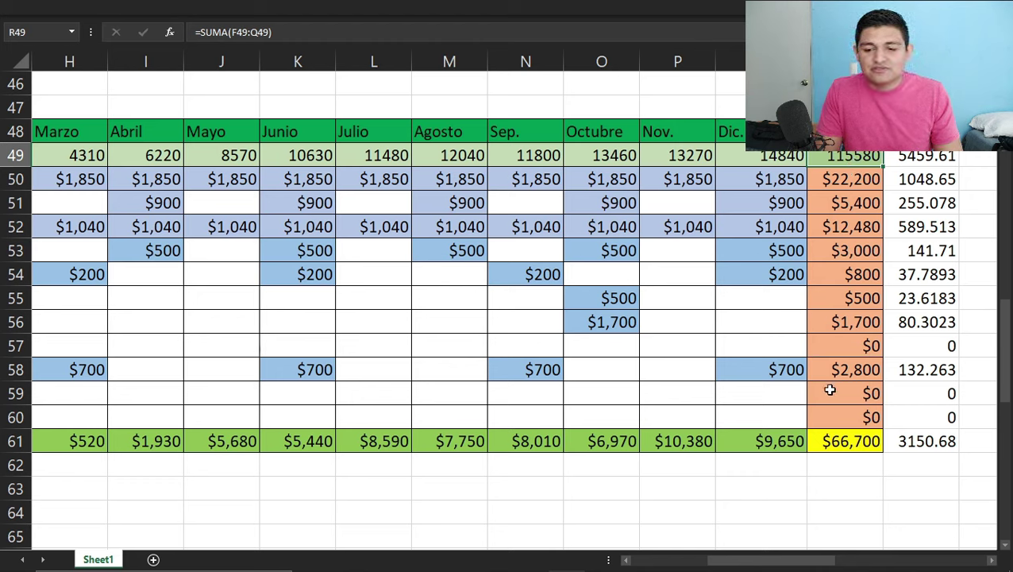
{"action": "left_click", "coordinate": [835, 441]}
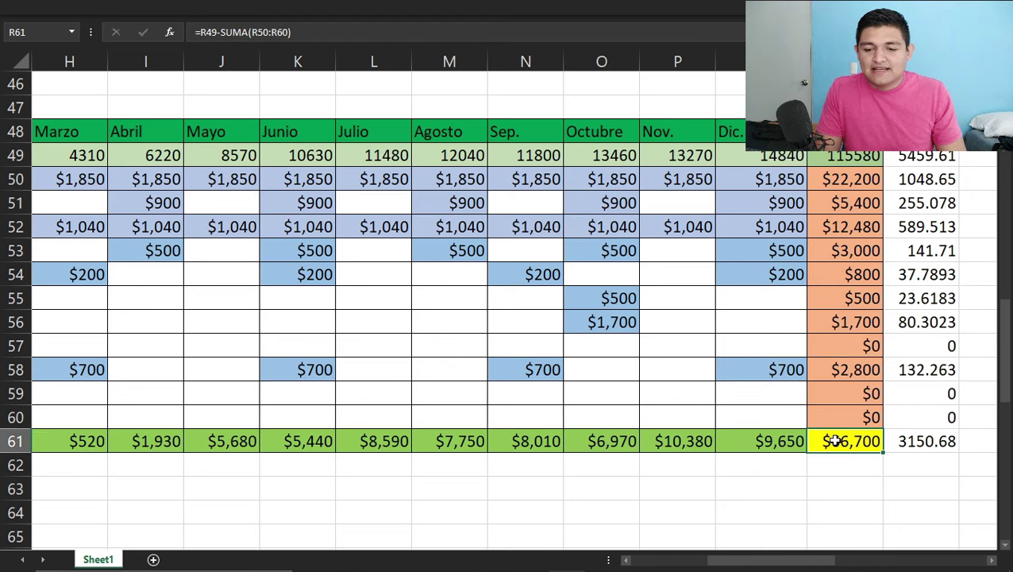
{"action": "left_click", "coordinate": [916, 441]}
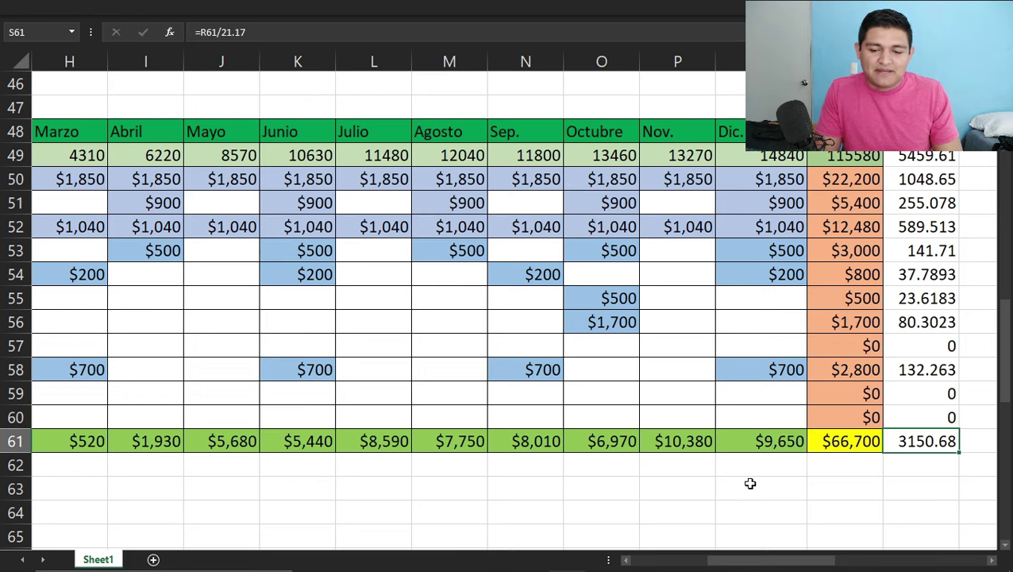
Find the 2020 monthly table and review its net totals for January, February and March.
{"action": "left_click_drag", "start_coordinate": [767, 562], "coordinate": [690, 562]}
{"action": "scroll", "coordinate": [447, 417], "scroll_direction": "down", "scroll_amount": 6}
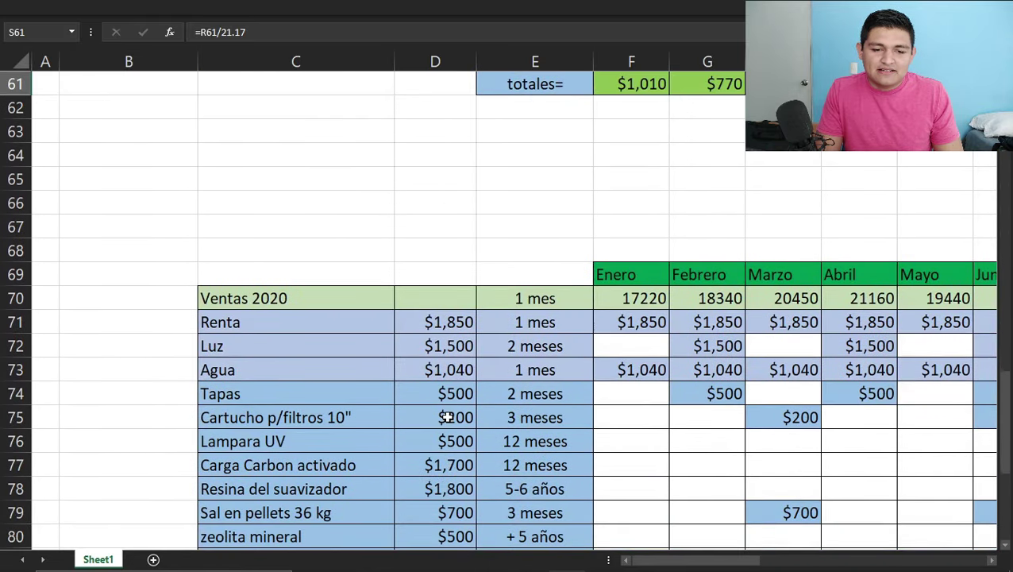
{"action": "scroll", "coordinate": [447, 416], "scroll_direction": "down", "scroll_amount": 1}
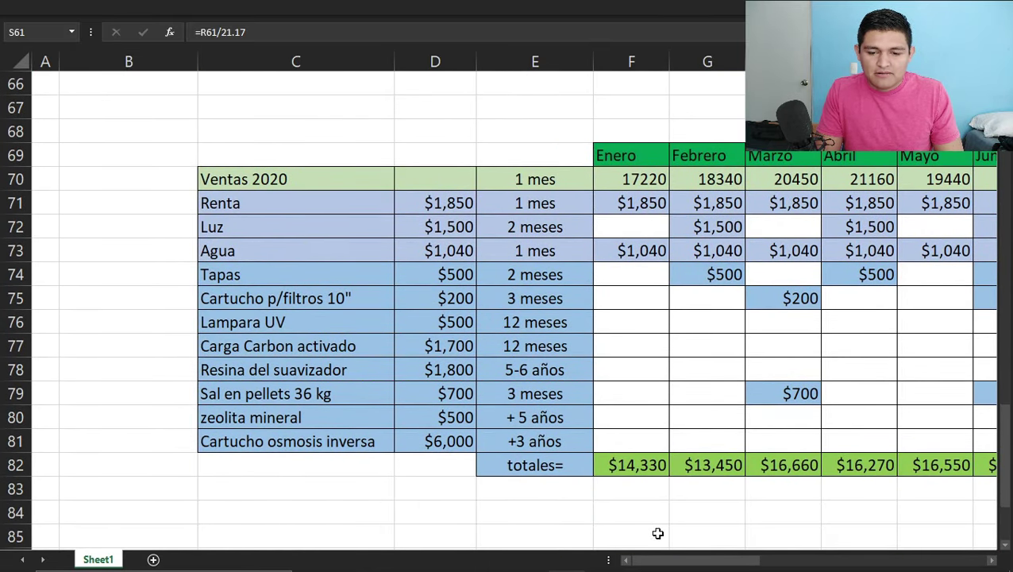
{"action": "left_click_drag", "start_coordinate": [659, 566], "coordinate": [705, 564]}
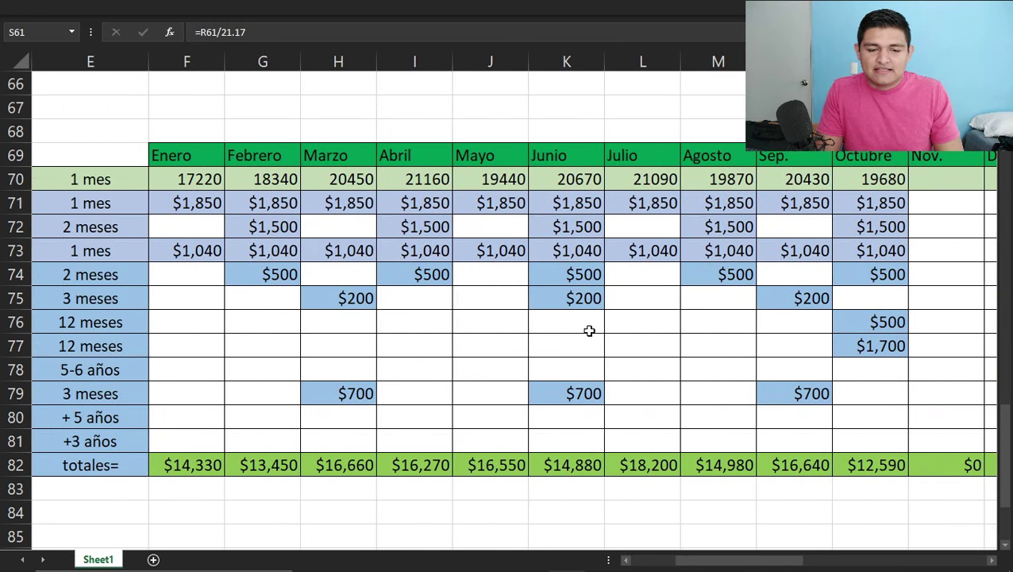
{"action": "left_click", "coordinate": [171, 152]}
{"action": "left_click", "coordinate": [176, 467]}
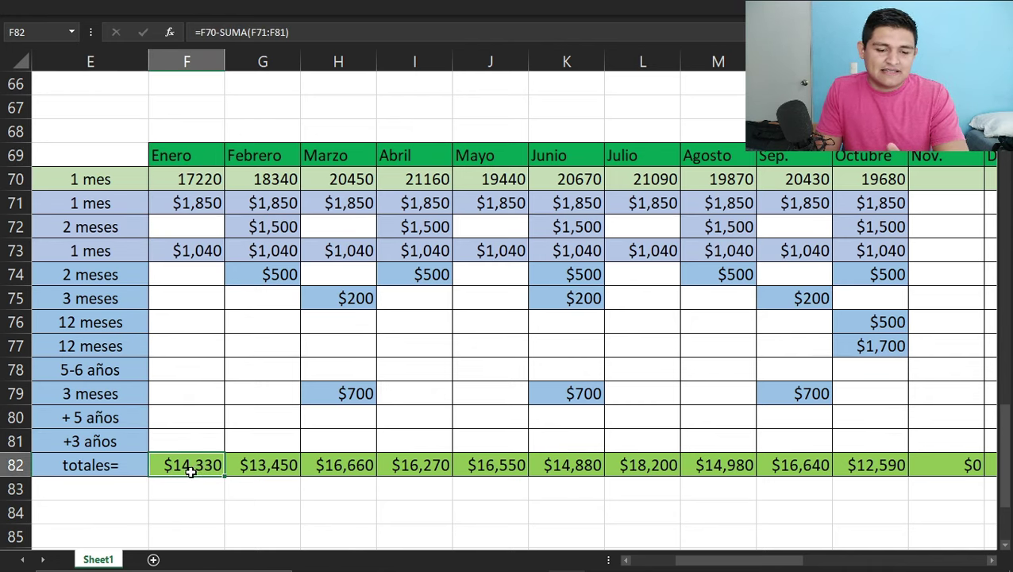
{"action": "left_click", "coordinate": [271, 468]}
{"action": "left_click", "coordinate": [337, 470]}
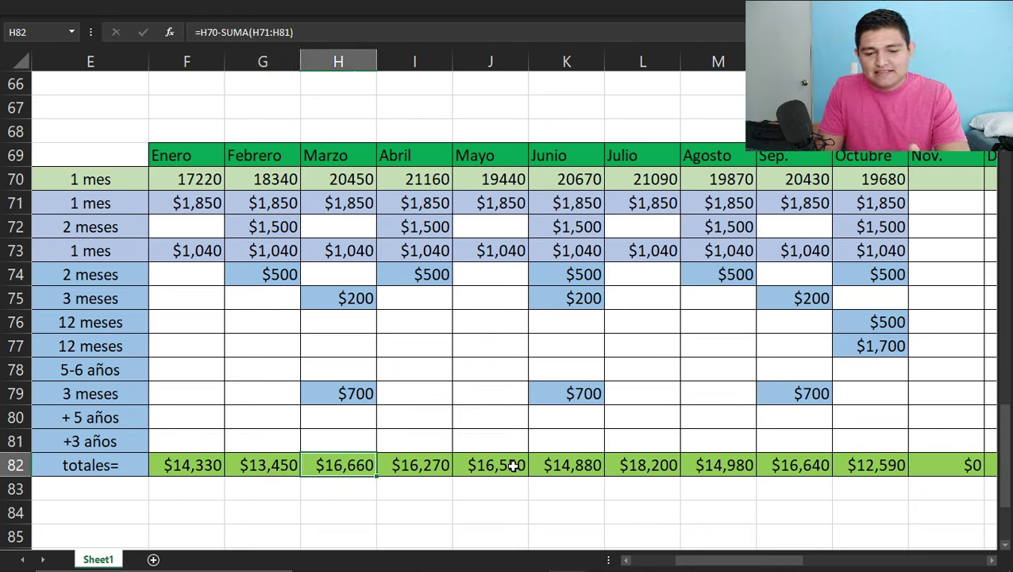
Review the 2020 monthly net totals from June through October in the totals row.
{"action": "left_click", "coordinate": [577, 467]}
{"action": "left_click", "coordinate": [643, 465]}
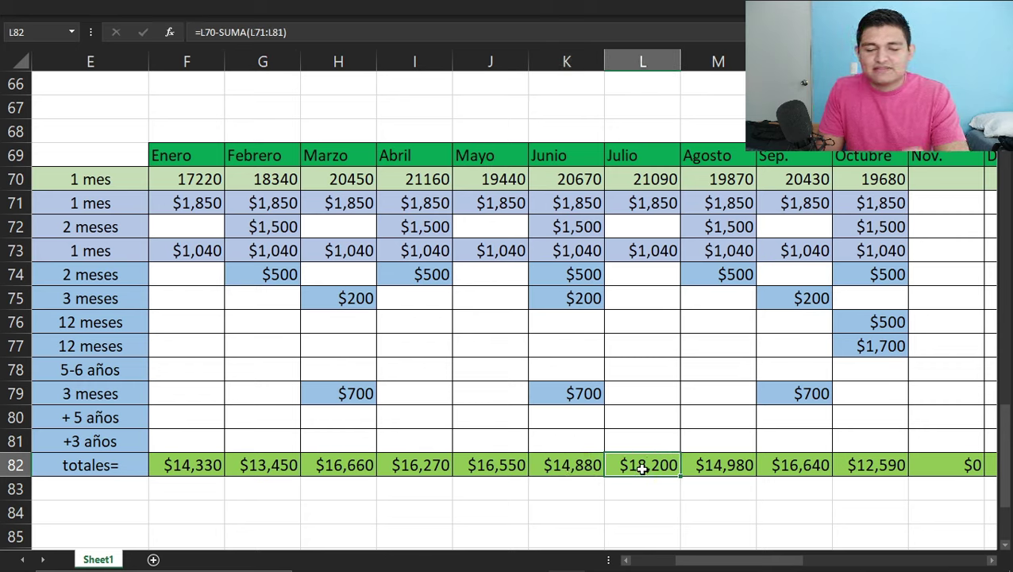
{"action": "left_click", "coordinate": [714, 466]}
{"action": "left_click", "coordinate": [768, 462]}
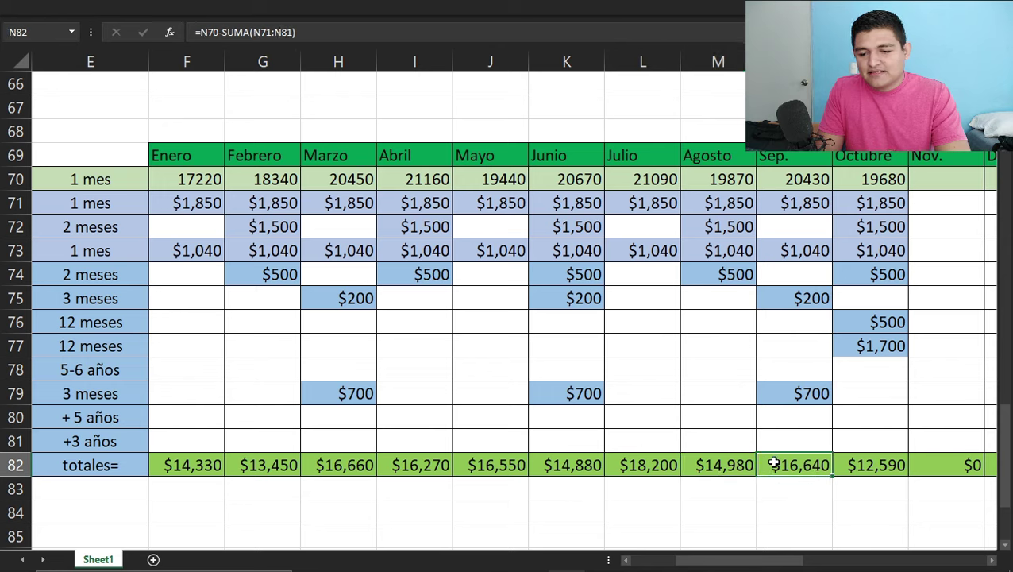
{"action": "left_click", "coordinate": [863, 466]}
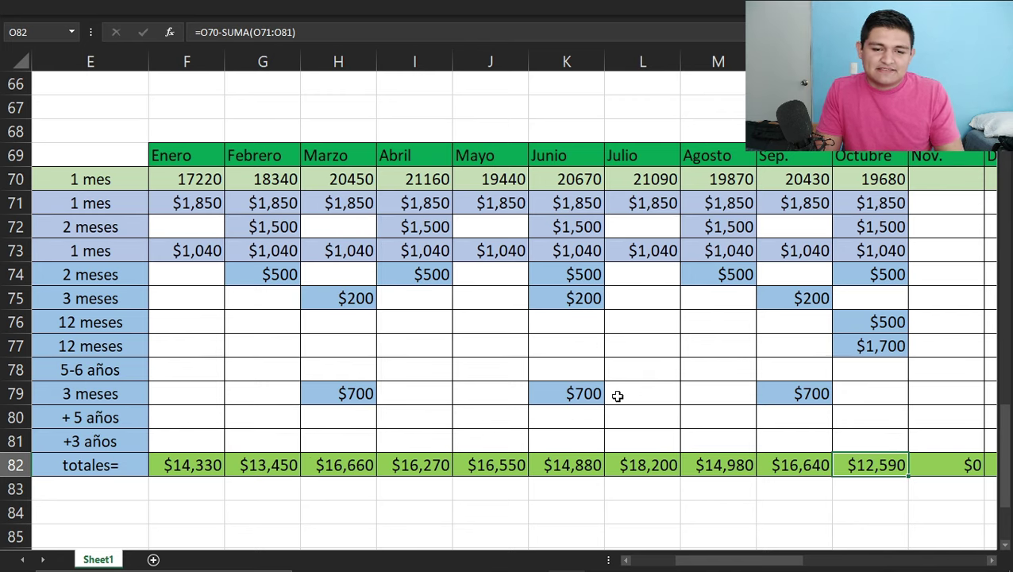
Check the 2020 table's total sales, its overall net result and the dollar conversion of that net result.
{"action": "left_click_drag", "start_coordinate": [710, 559], "coordinate": [735, 566]}
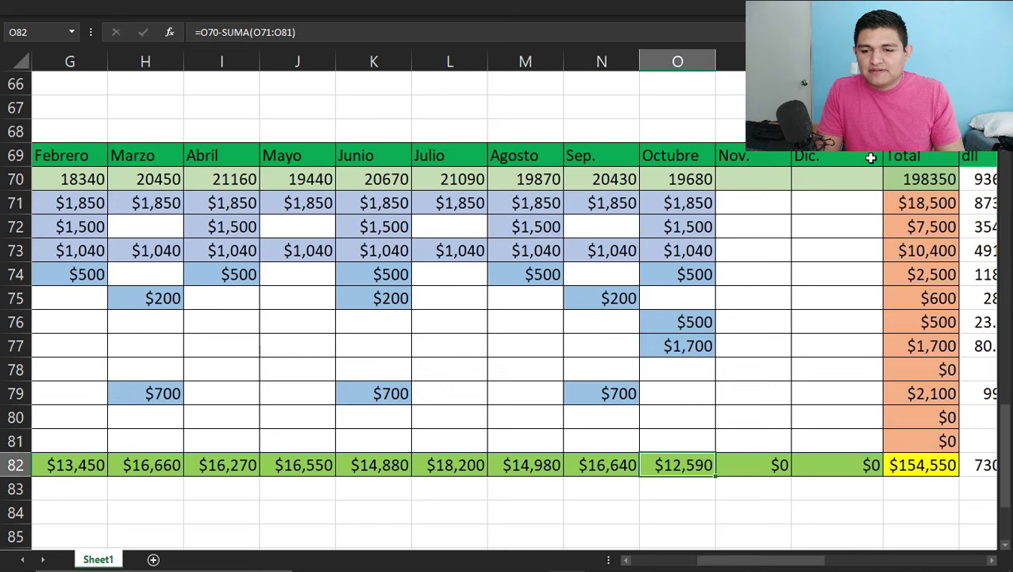
{"action": "left_click", "coordinate": [909, 156]}
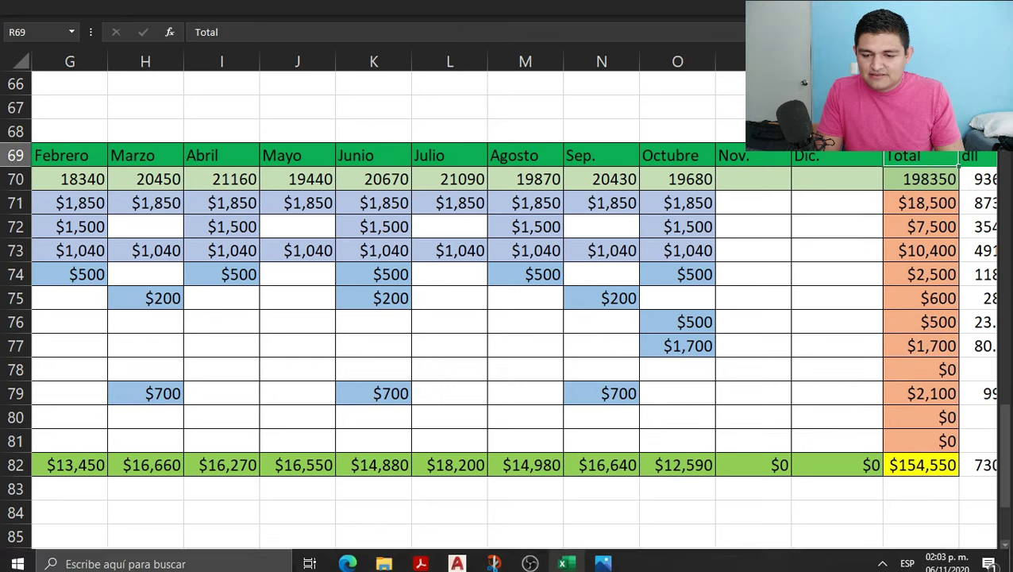
{"action": "left_click_drag", "start_coordinate": [754, 566], "coordinate": [778, 565]}
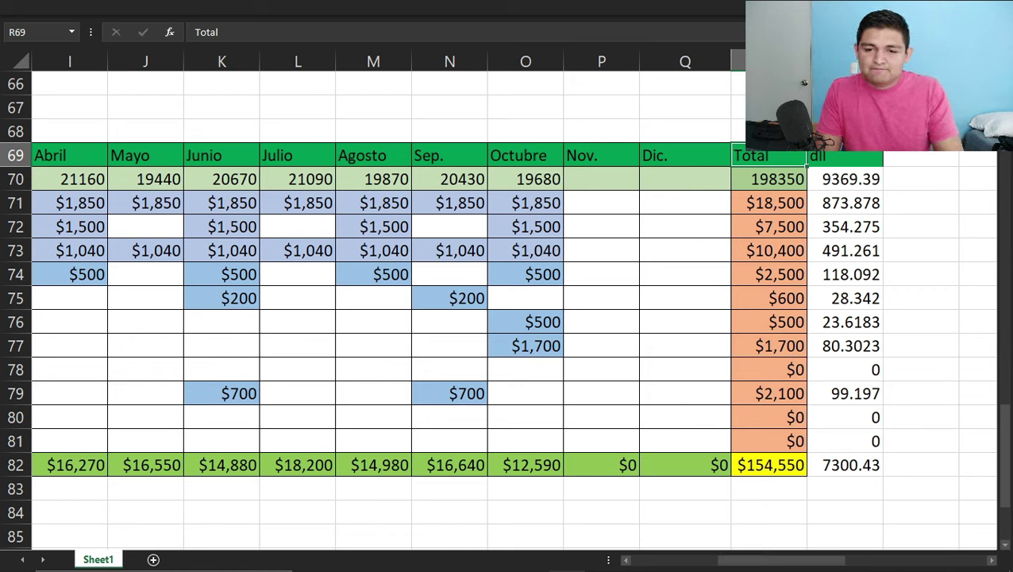
{"action": "left_click", "coordinate": [770, 176]}
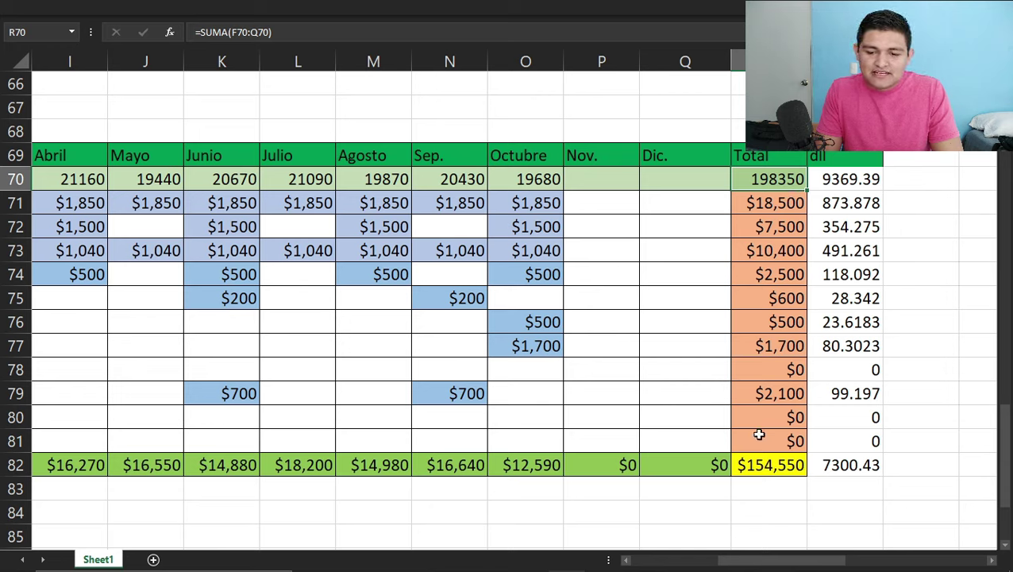
{"action": "left_click", "coordinate": [764, 464]}
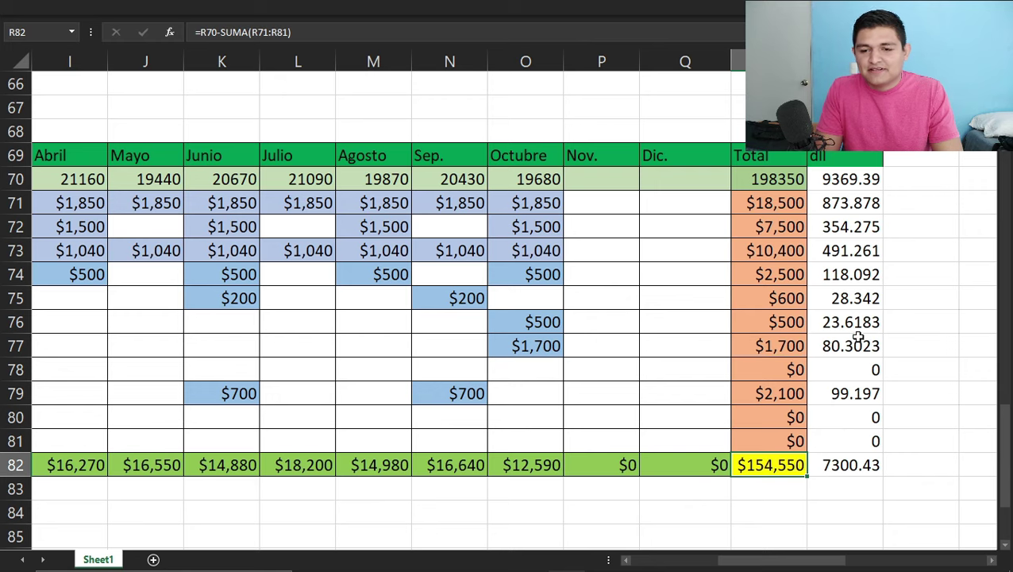
{"action": "left_click", "coordinate": [829, 464]}
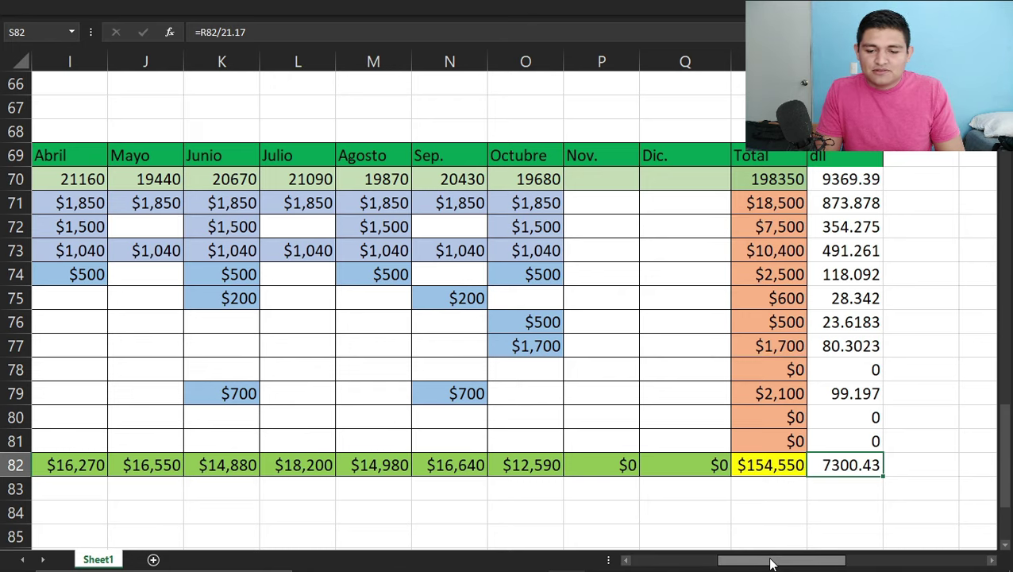
Find the balance summary below the 2020 table and check the initial investment amount.
{"action": "left_click_drag", "start_coordinate": [768, 563], "coordinate": [687, 569]}
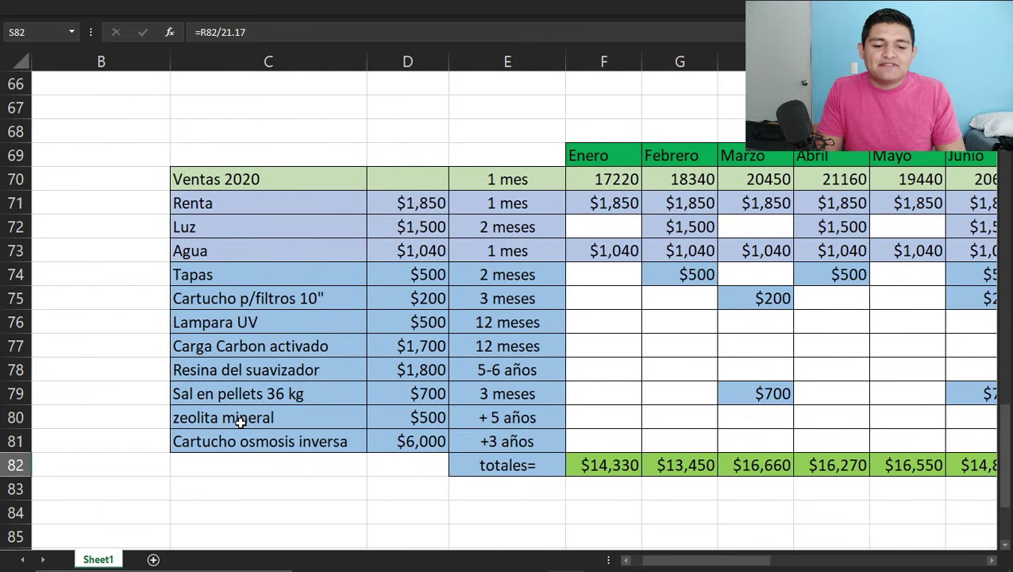
{"action": "scroll", "coordinate": [241, 423], "scroll_direction": "down", "scroll_amount": 3}
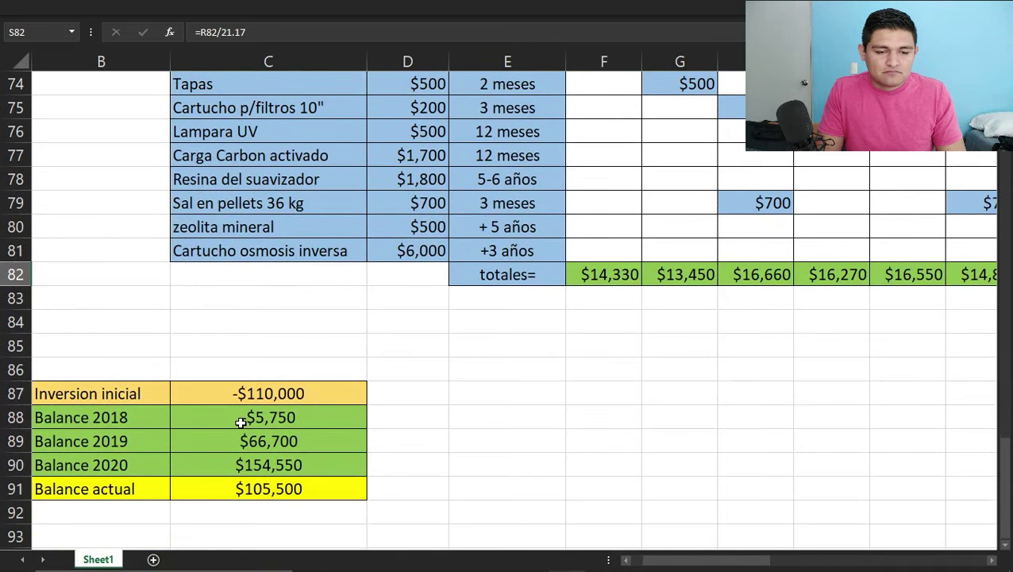
{"action": "left_click_drag", "start_coordinate": [708, 559], "coordinate": [670, 562]}
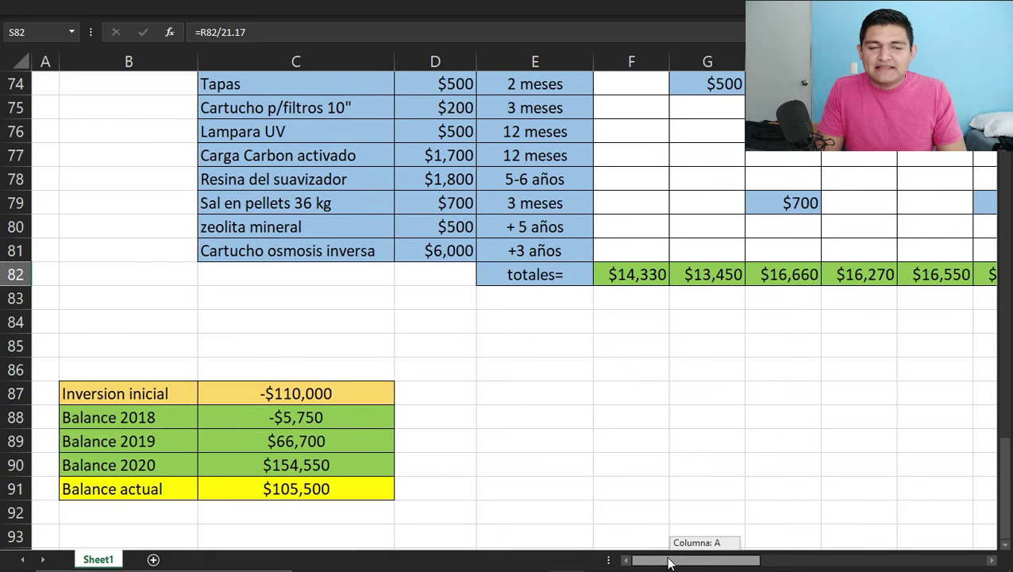
{"action": "left_click", "coordinate": [297, 391]}
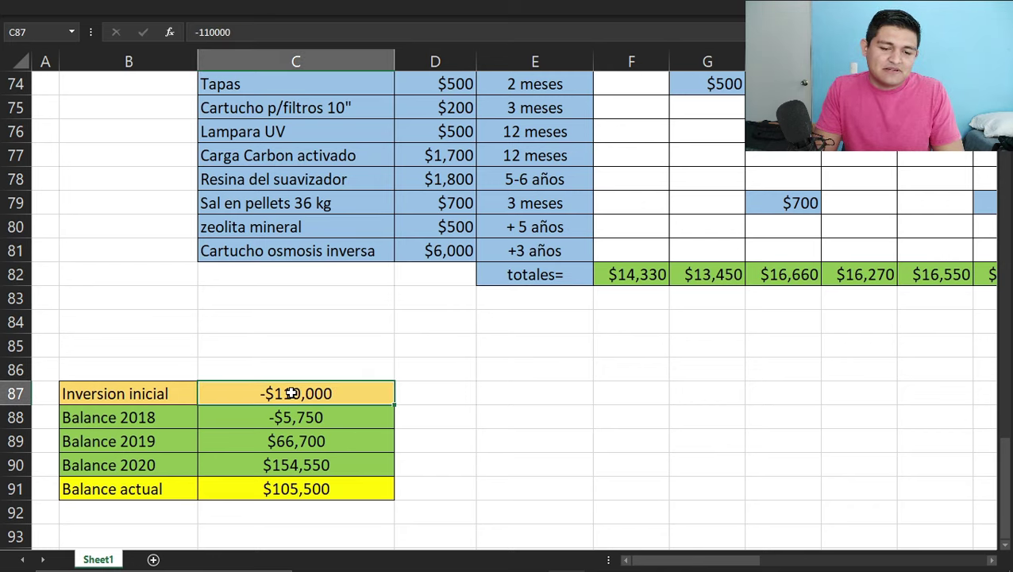
Review the yearly balances for 2018, 2019 and 2020 in the balance summary.
{"action": "left_click", "coordinate": [137, 413]}
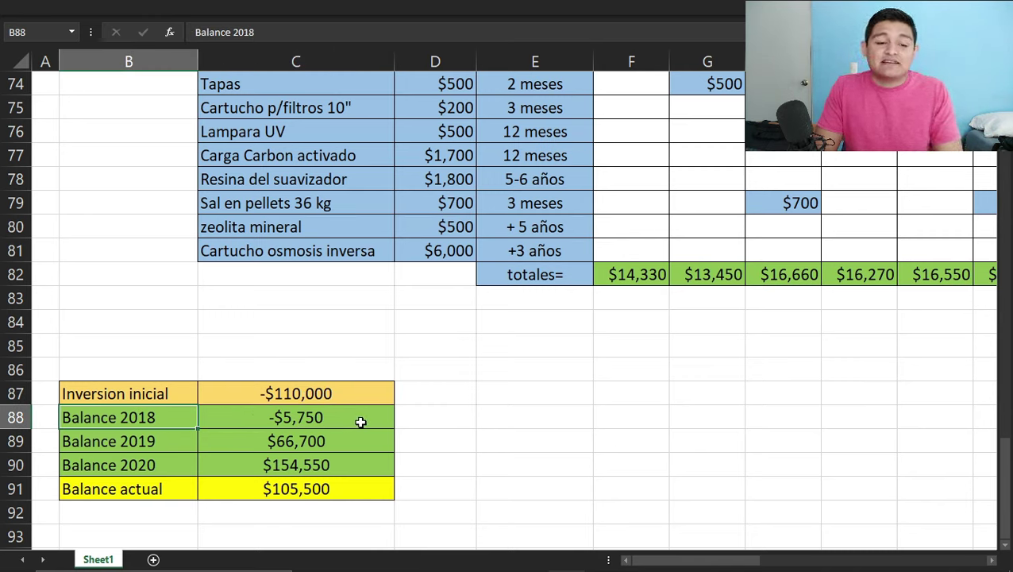
{"action": "left_click", "coordinate": [287, 420]}
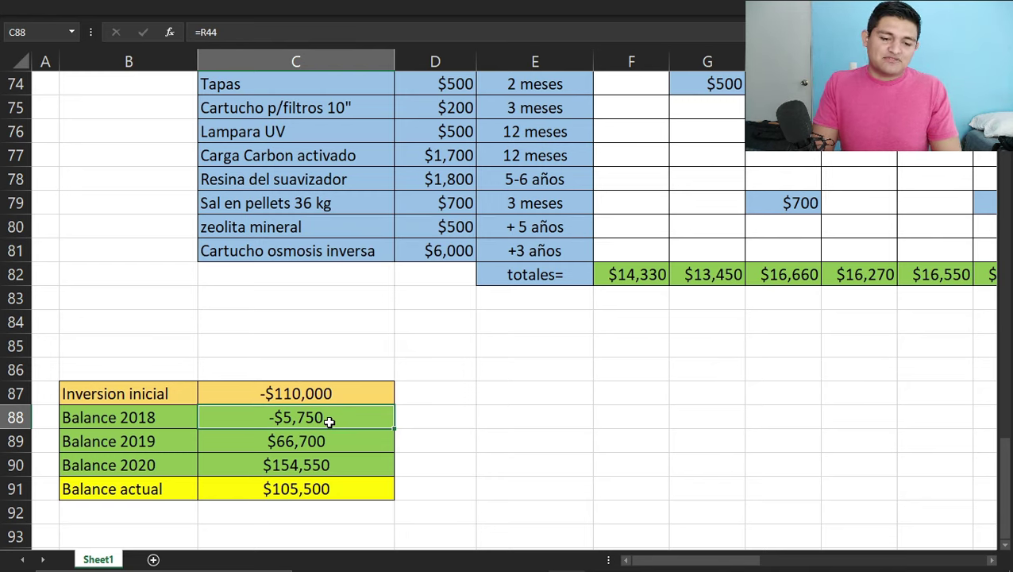
{"action": "left_click", "coordinate": [320, 442]}
{"action": "mouse_move", "coordinate": [312, 463]}
{"action": "left_mouse_down"}
{"action": "mouse_move", "coordinate": [314, 447]}
{"action": "mouse_move", "coordinate": [314, 469]}
{"action": "left_mouse_up"}
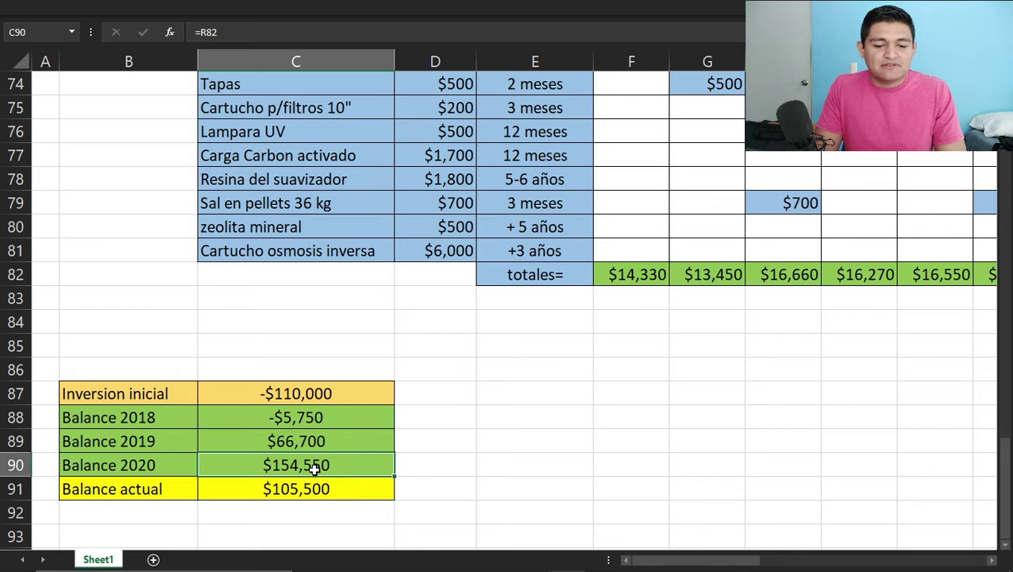
Check the current balance in the summary and compare it with the initial investment.
{"action": "left_click", "coordinate": [154, 487]}
{"action": "left_click_drag", "start_coordinate": [154, 487], "coordinate": [264, 490]}
{"action": "left_click", "coordinate": [266, 492]}
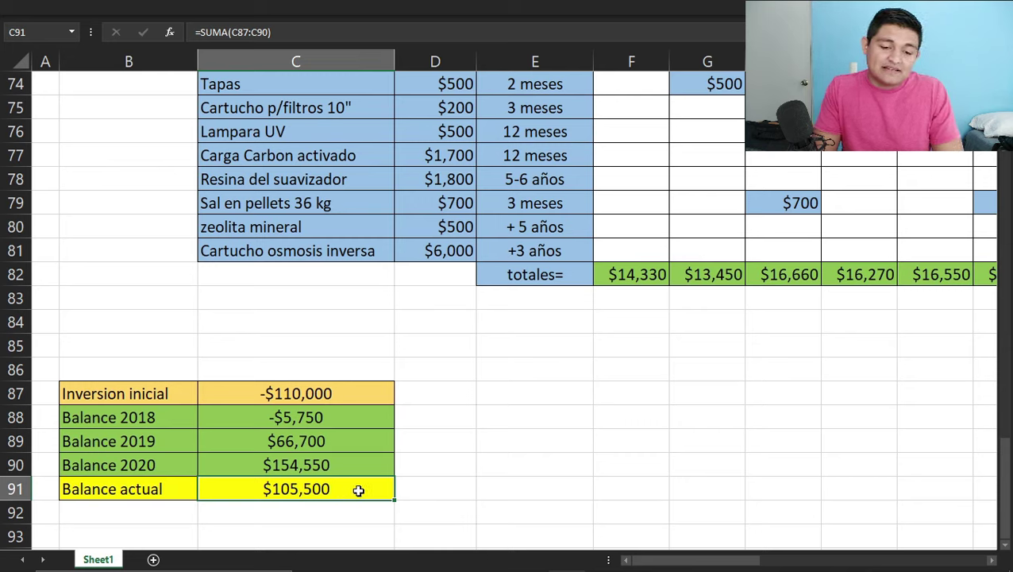
{"action": "left_click", "coordinate": [287, 393]}
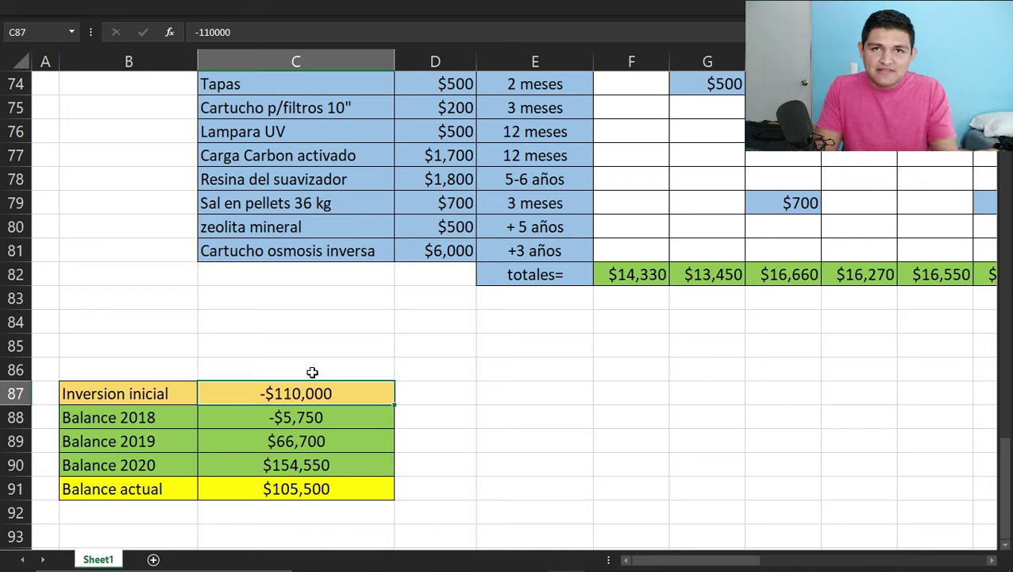
{"action": "left_click", "coordinate": [286, 489]}
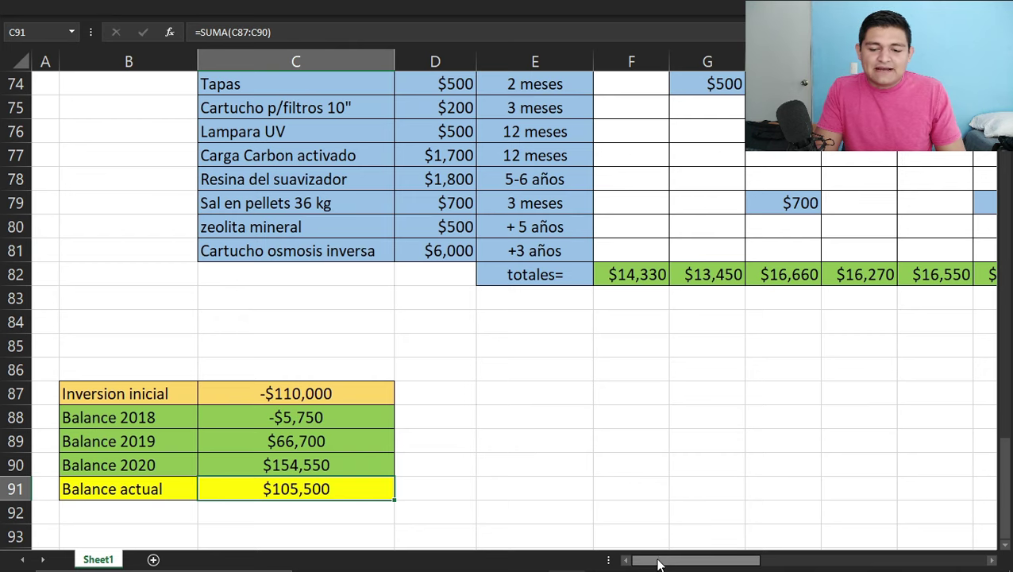
Revisit the 2020 totals row and review the monthly net results for March, May, June and July.
{"action": "left_click_drag", "start_coordinate": [658, 562], "coordinate": [702, 561]}
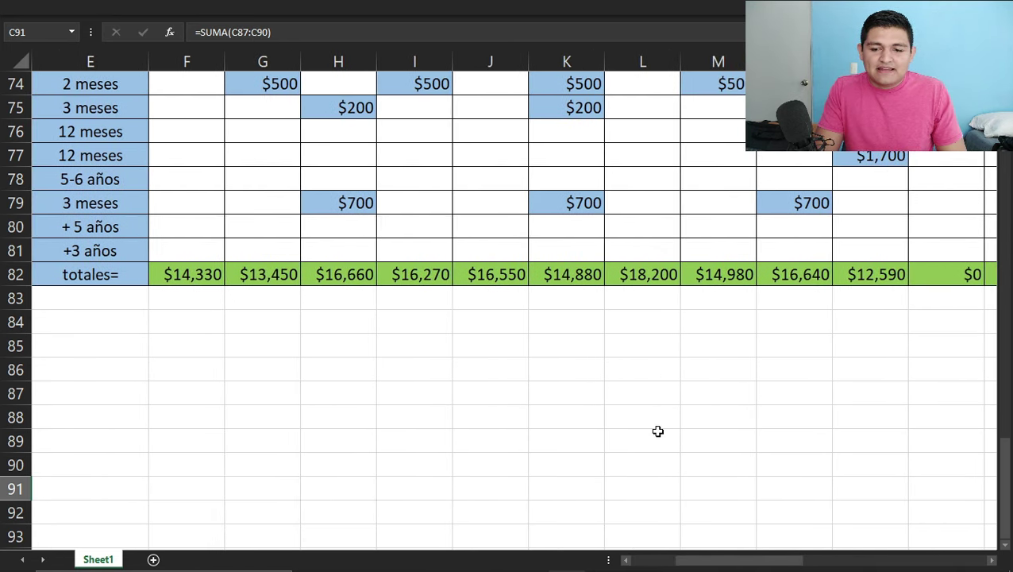
{"action": "scroll", "coordinate": [655, 430], "scroll_direction": "up", "scroll_amount": 1}
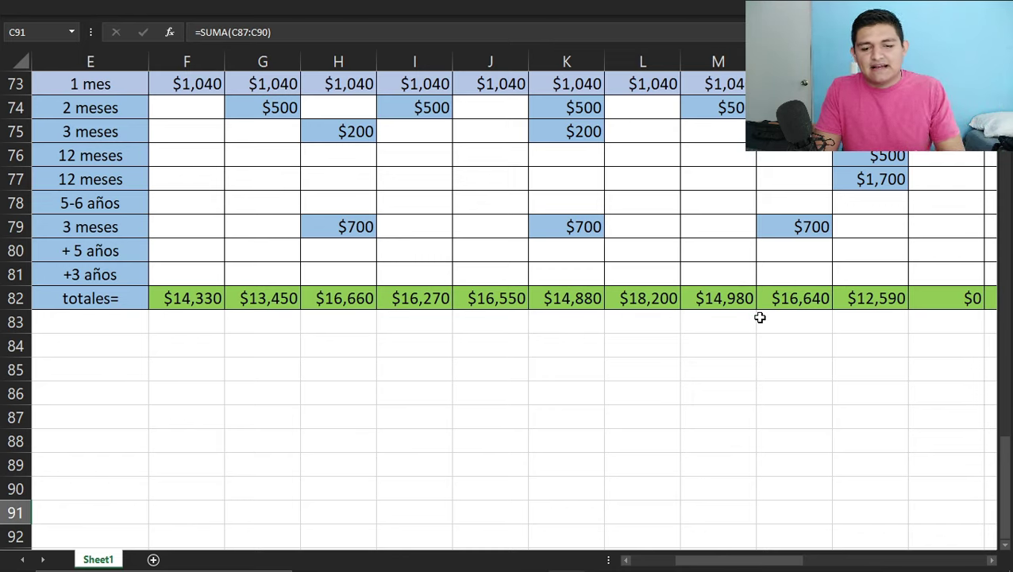
{"action": "left_click", "coordinate": [325, 295]}
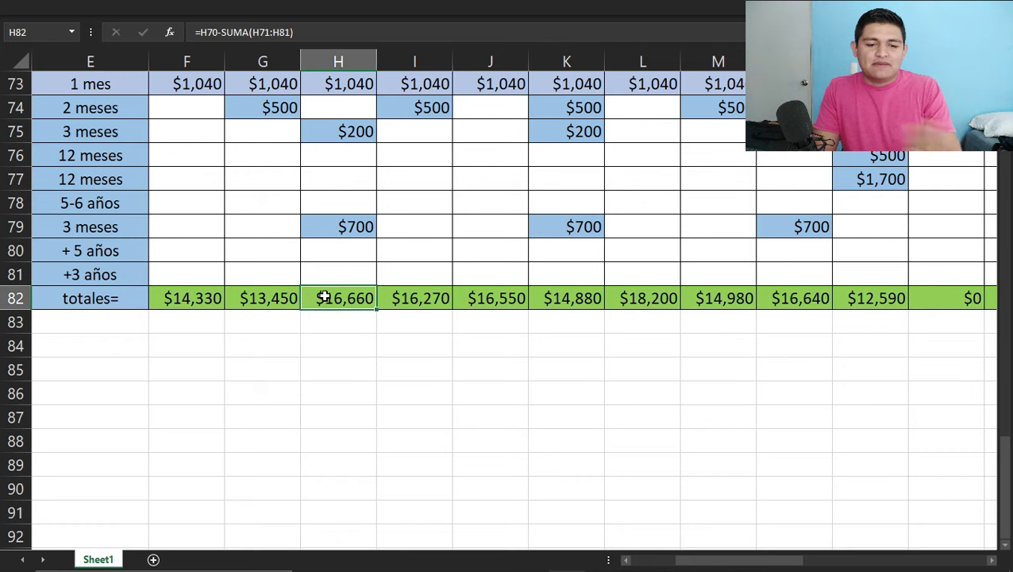
{"action": "left_click", "coordinate": [484, 294]}
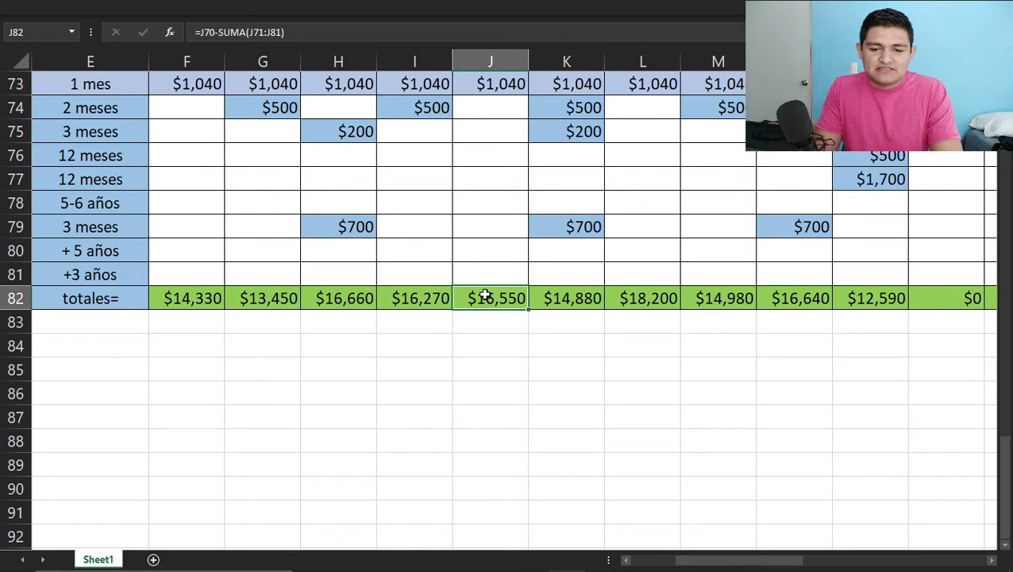
{"action": "left_click", "coordinate": [551, 297]}
{"action": "left_click", "coordinate": [666, 299]}
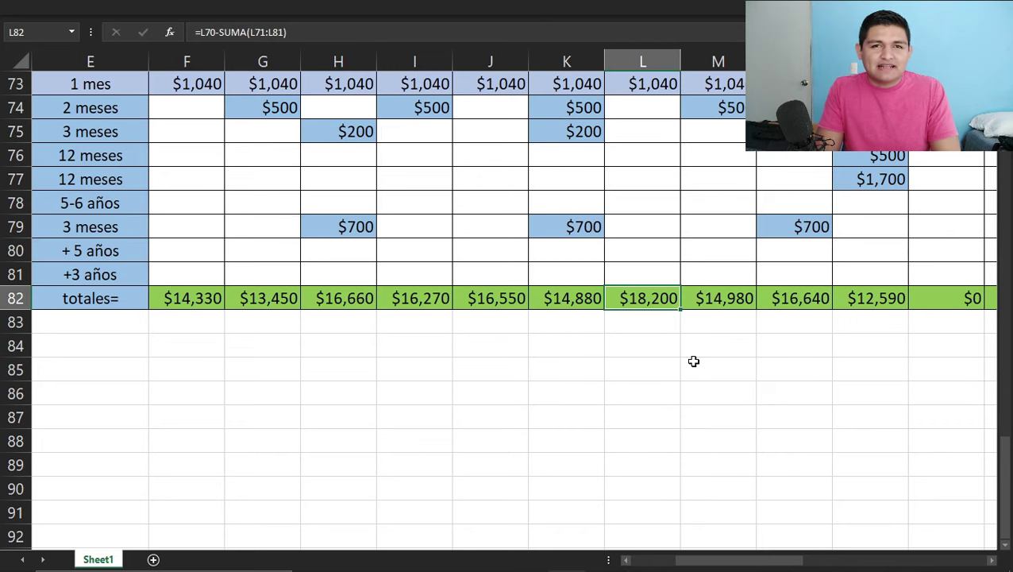
{"action": "scroll", "coordinate": [693, 361], "scroll_direction": "up", "scroll_amount": 1}
{"action": "left_click", "coordinate": [319, 421]}
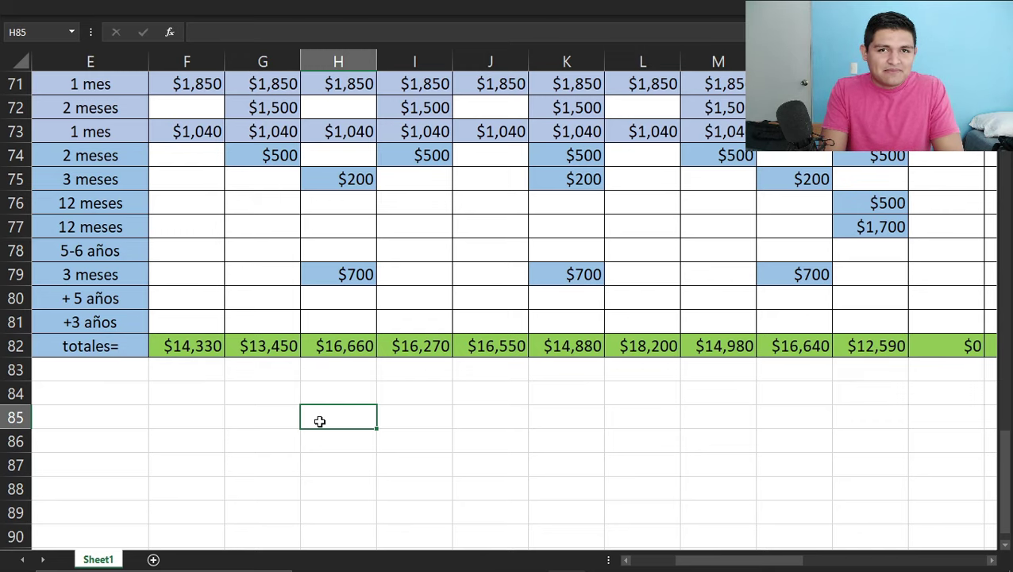
Find the Ventas line chart beside the yearly sales table near the start of the sheet.
{"action": "scroll", "coordinate": [626, 415], "scroll_direction": "up", "scroll_amount": 16}
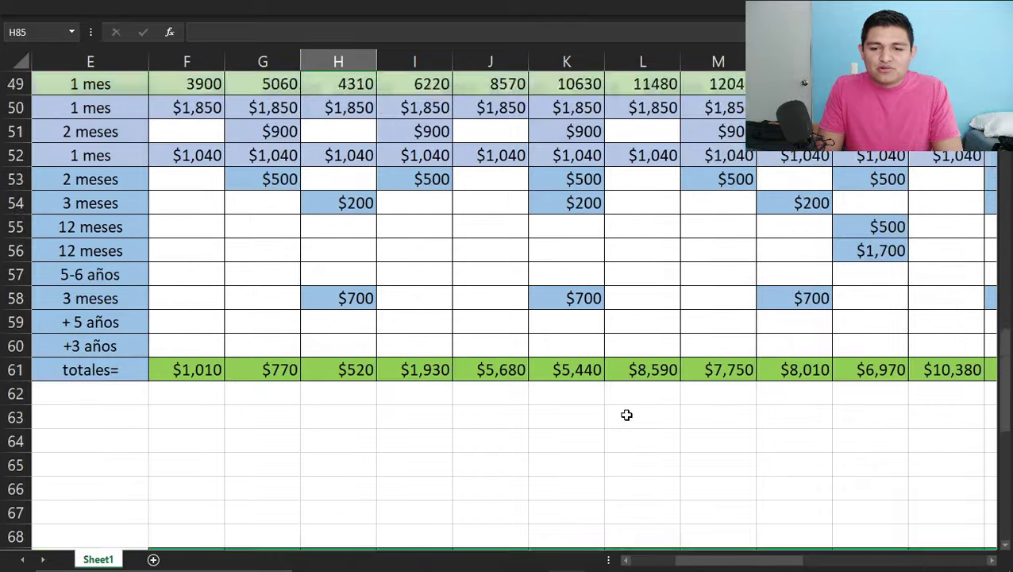
{"action": "scroll", "coordinate": [626, 414], "scroll_direction": "right", "scroll_amount": 3}
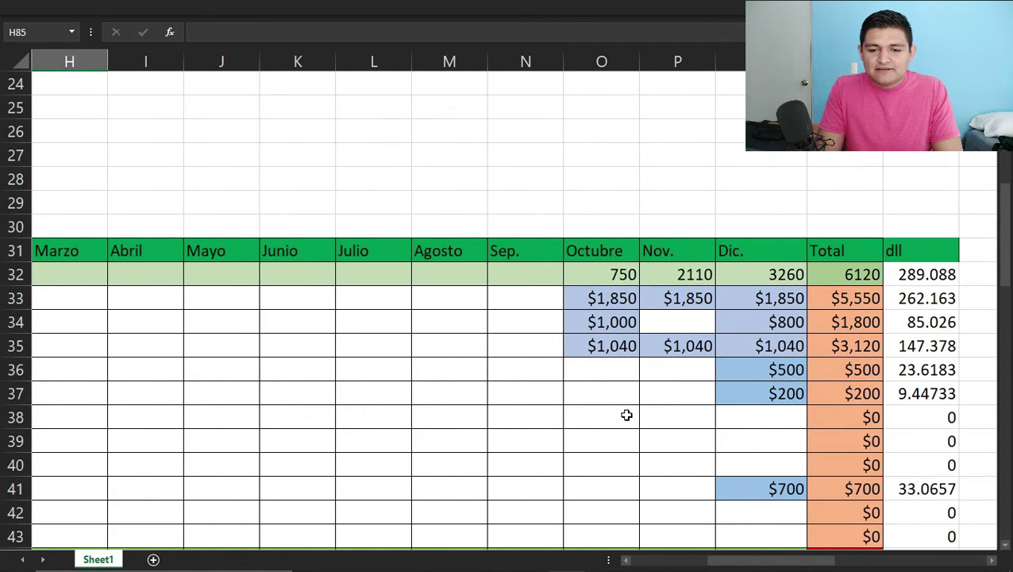
{"action": "scroll", "coordinate": [626, 414], "scroll_direction": "up", "scroll_amount": 8}
{"action": "scroll", "coordinate": [662, 399], "scroll_direction": "right", "scroll_amount": 8}
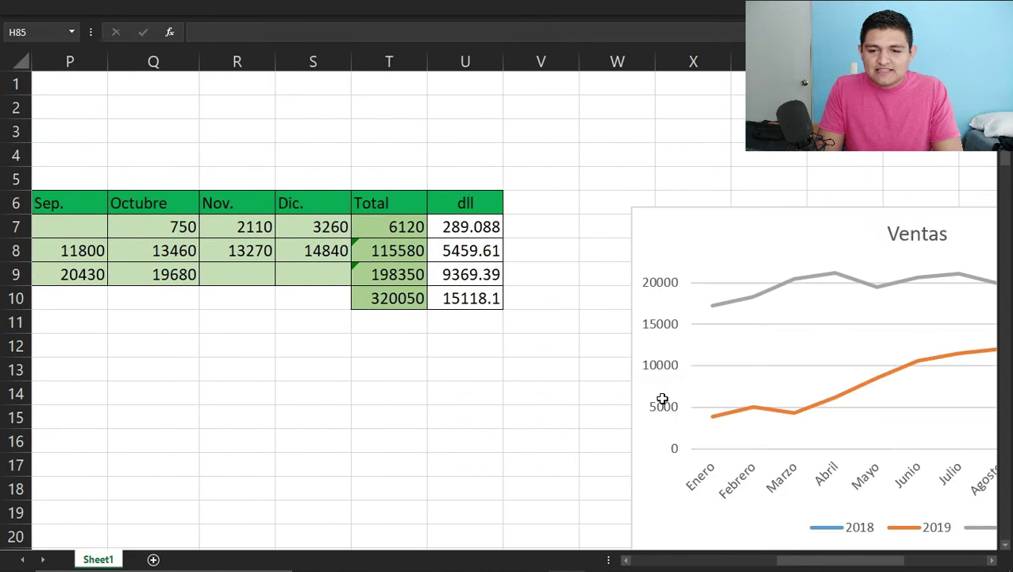
{"action": "scroll", "coordinate": [663, 398], "scroll_direction": "right", "scroll_amount": 7}
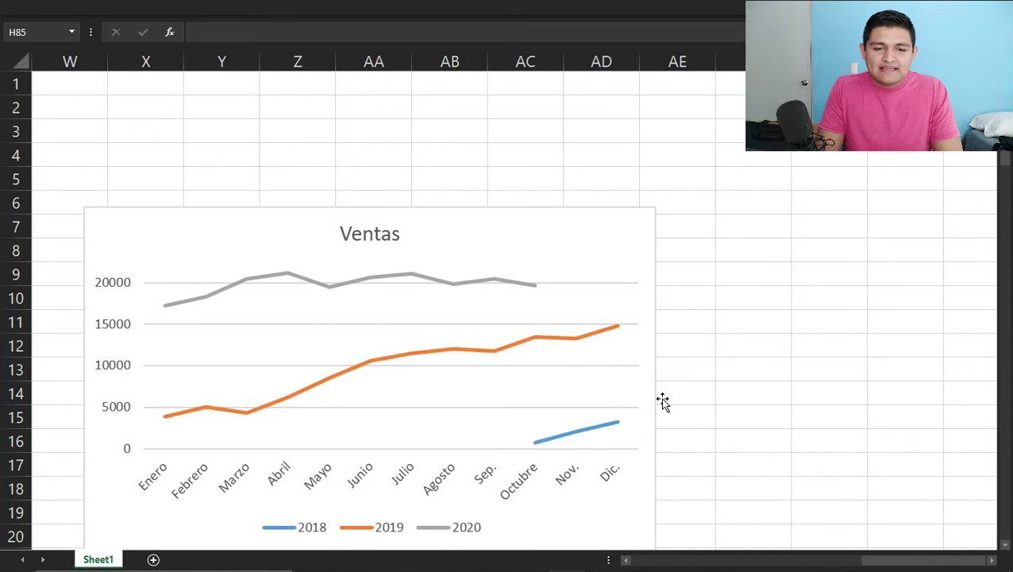
{"action": "scroll", "coordinate": [662, 401], "scroll_direction": "down", "scroll_amount": 1}
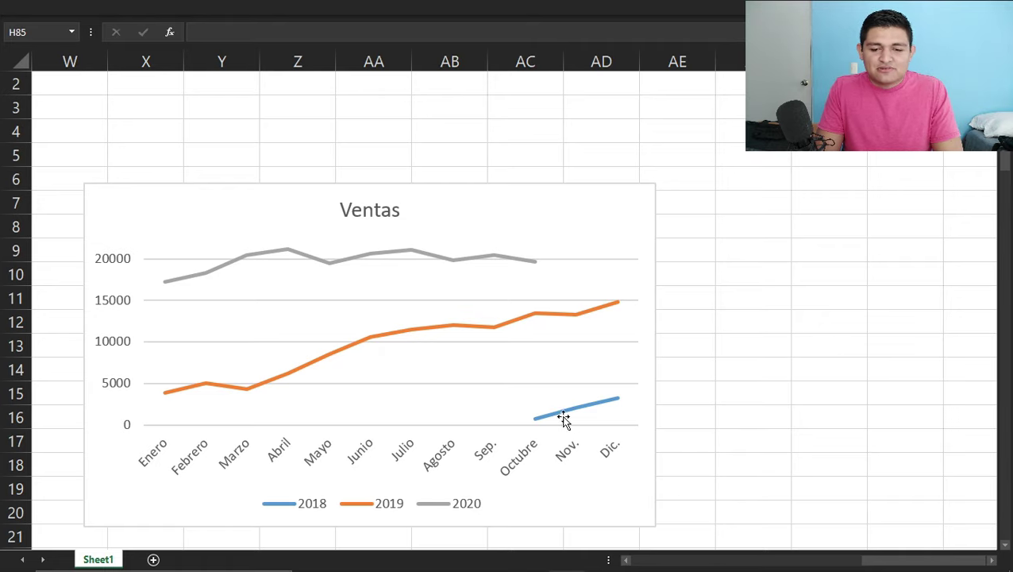
Examine the Ventas chart's 2018, 2019 and 2020 lines, including the 2019 December point and the start of 2020.
{"action": "mouse_move", "coordinate": [537, 426]}
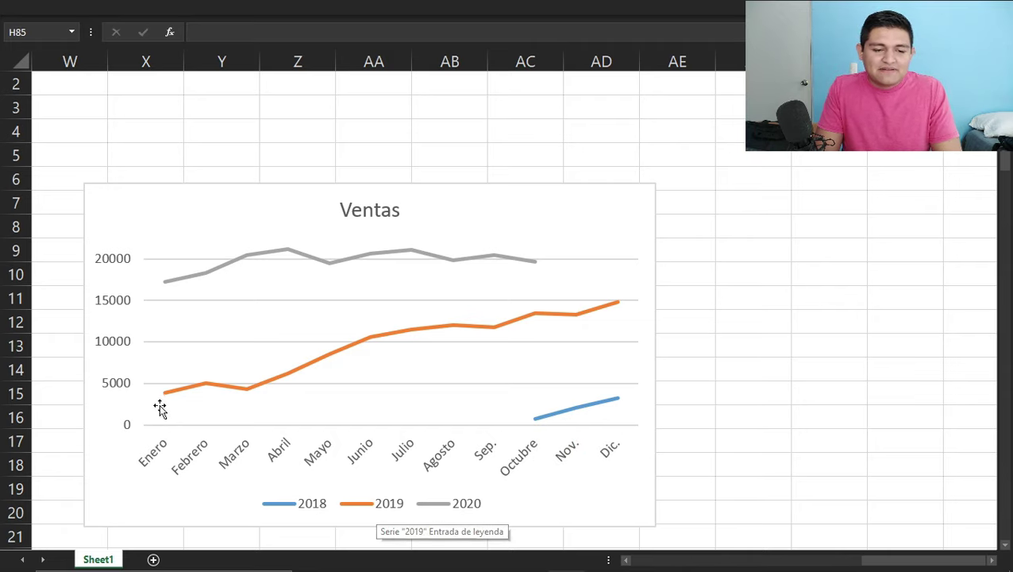
{"action": "mouse_move", "coordinate": [167, 397]}
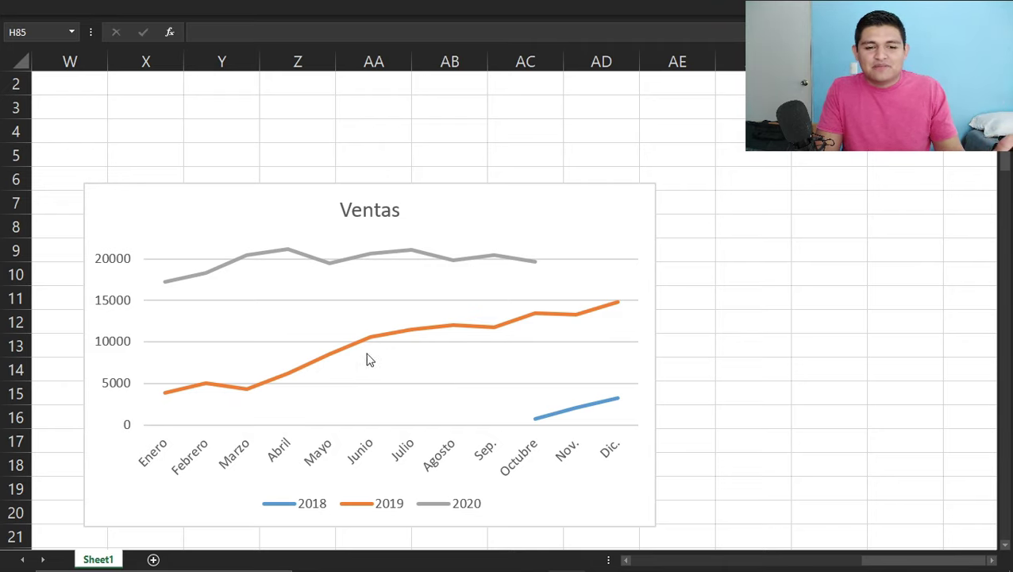
{"action": "mouse_move", "coordinate": [611, 306]}
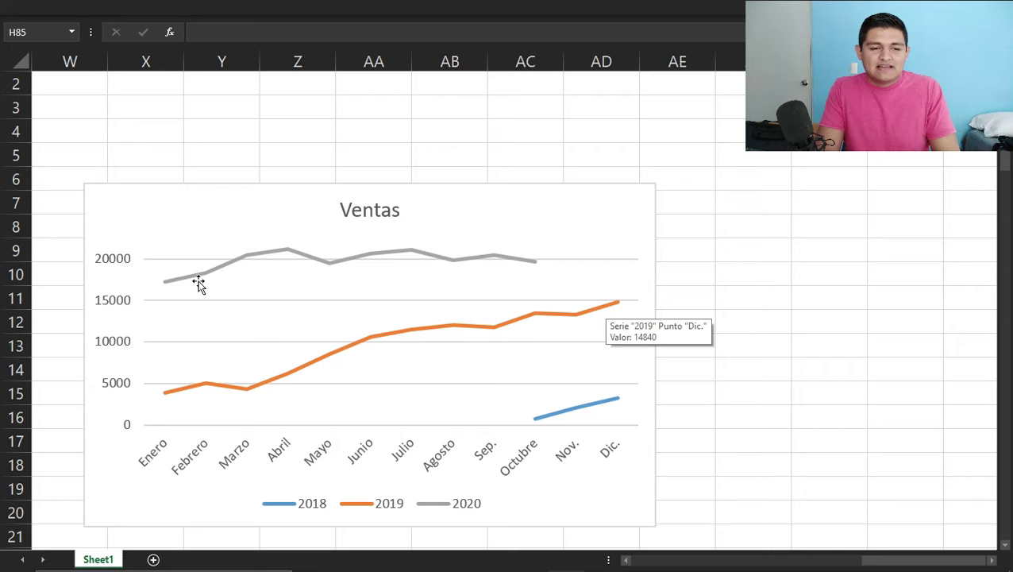
{"action": "mouse_move", "coordinate": [166, 289]}
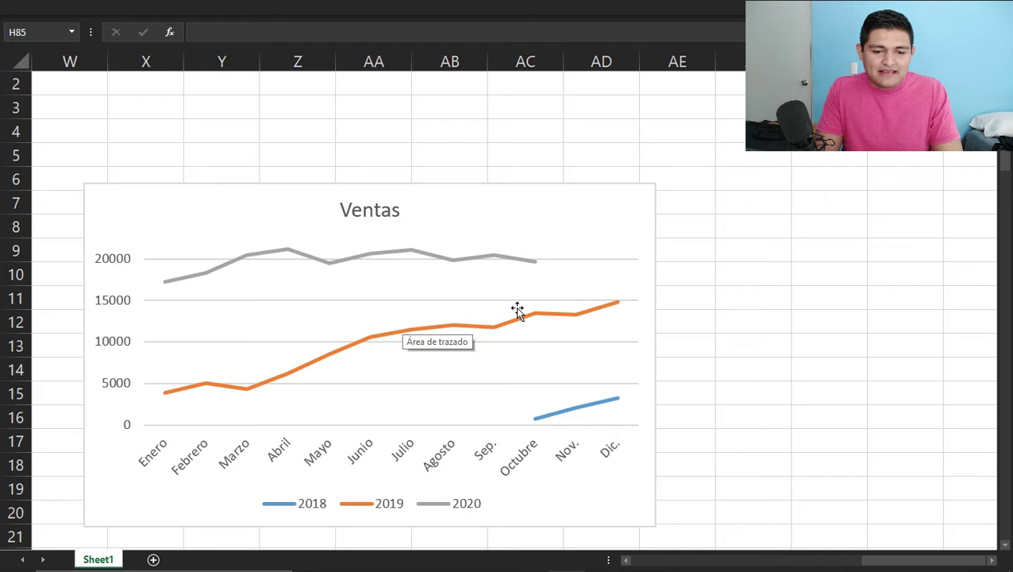
{"action": "scroll", "coordinate": [517, 310], "scroll_direction": "down", "scroll_amount": 1}
{"action": "scroll", "coordinate": [517, 311], "scroll_direction": "up", "scroll_amount": 1}
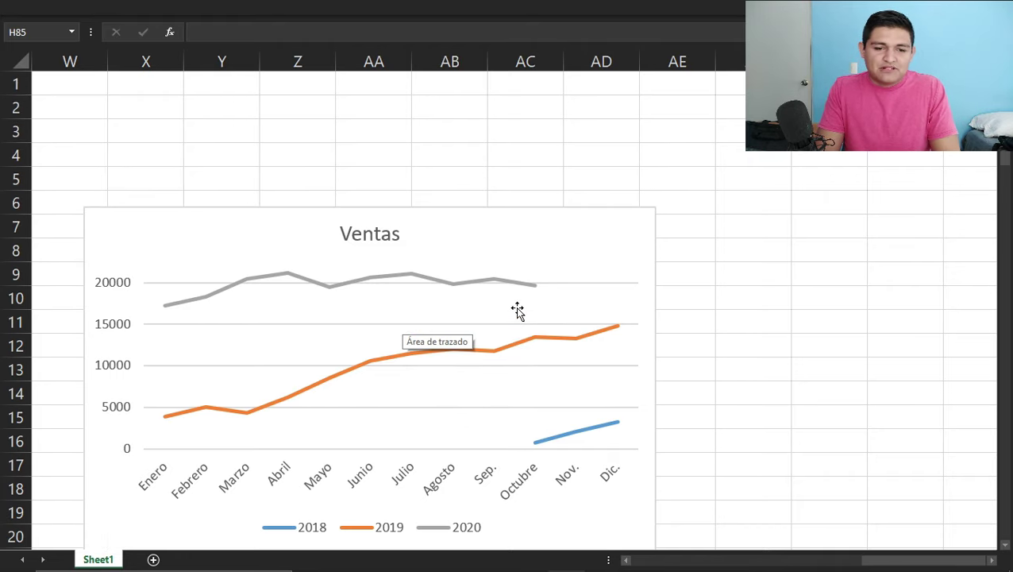